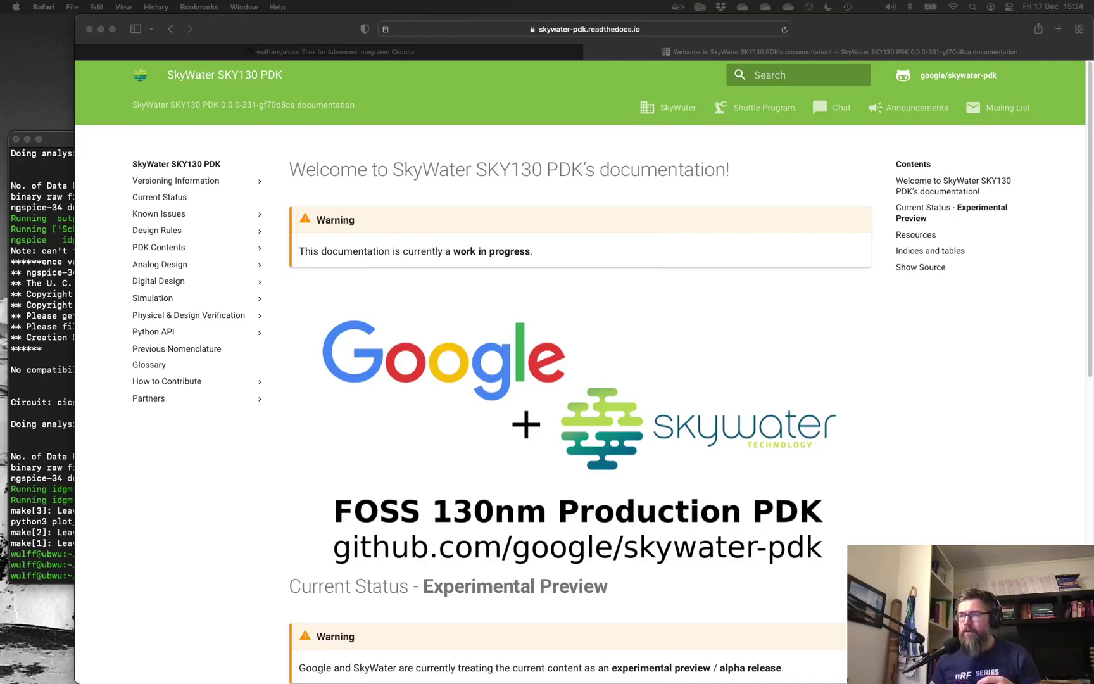
- Show the aicex GitHub README's Getting Started section and clear the terminal
left_click(370, 53)
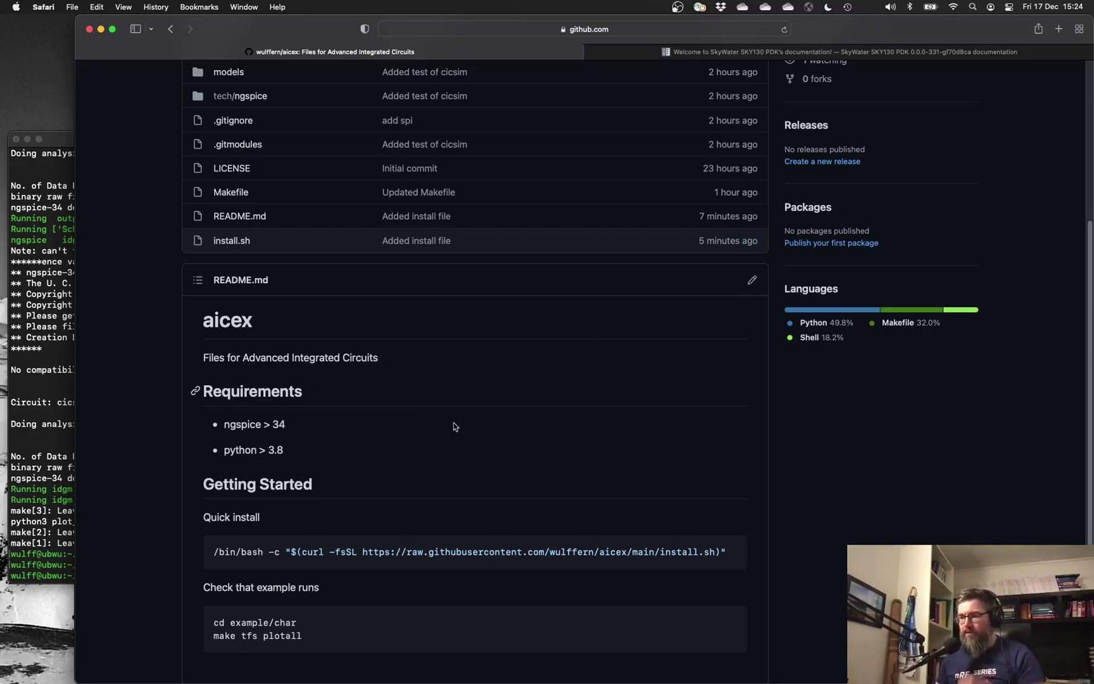
scroll(607, 538, "up", 5)
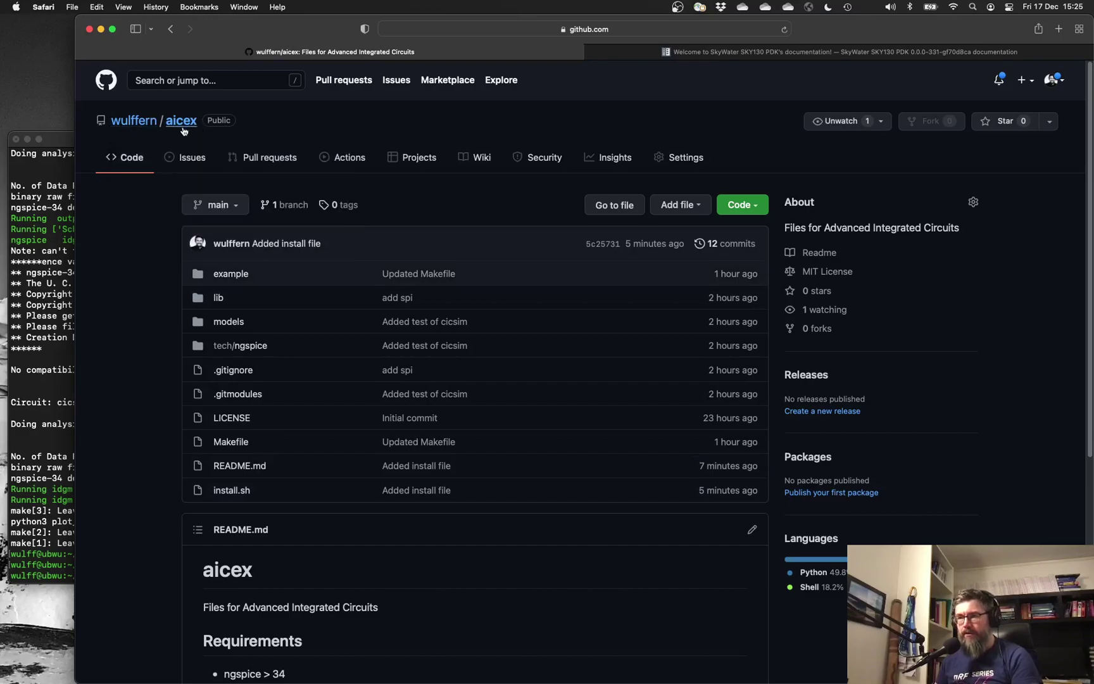
scroll(563, 490, "down", 5)
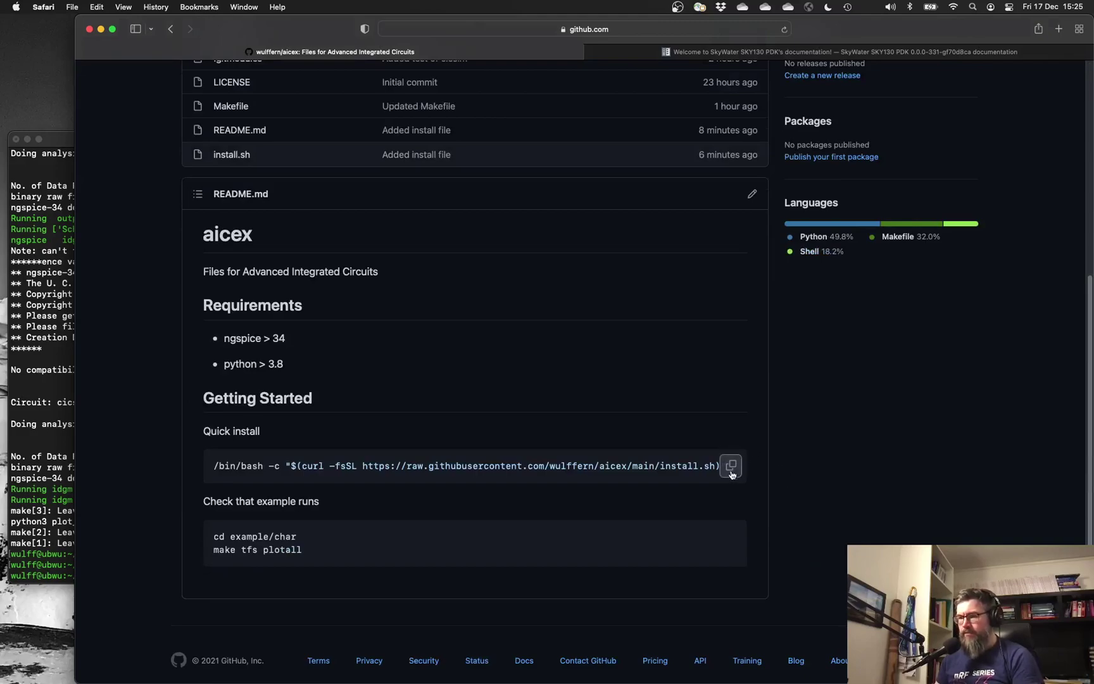
left_click(732, 466)
left_click(68, 376)
type("clear")
key("Return")
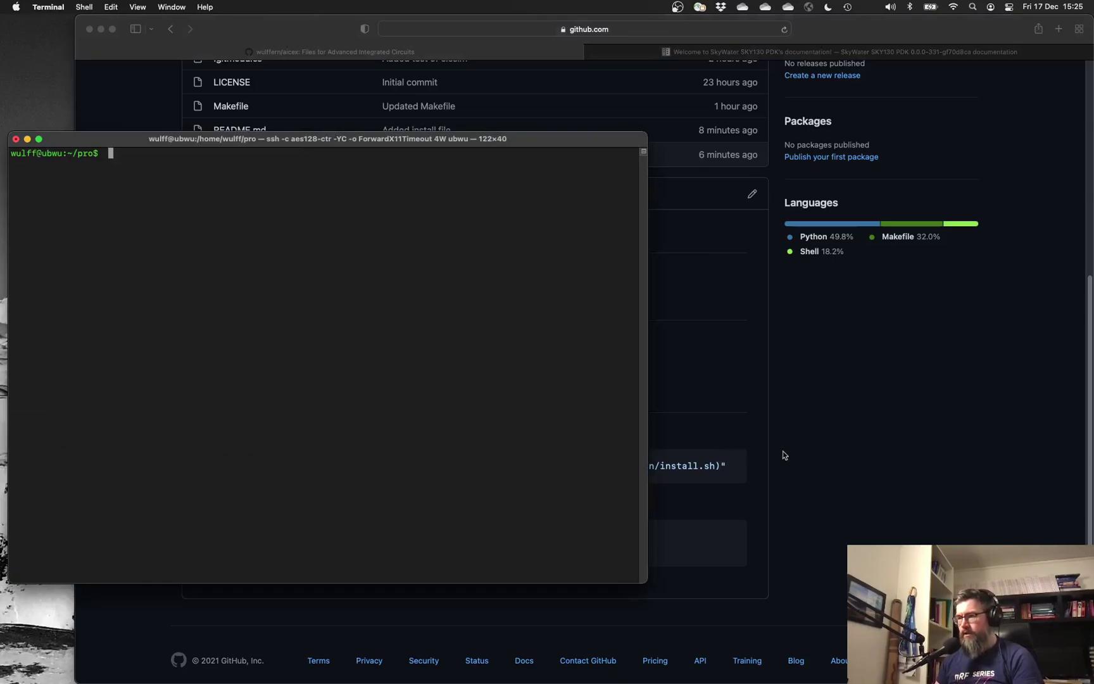
- Copy the README's quick-install command, noting the ngspice > 34 and python > 3.8 requirements
left_click(830, 491)
left_click(731, 466)
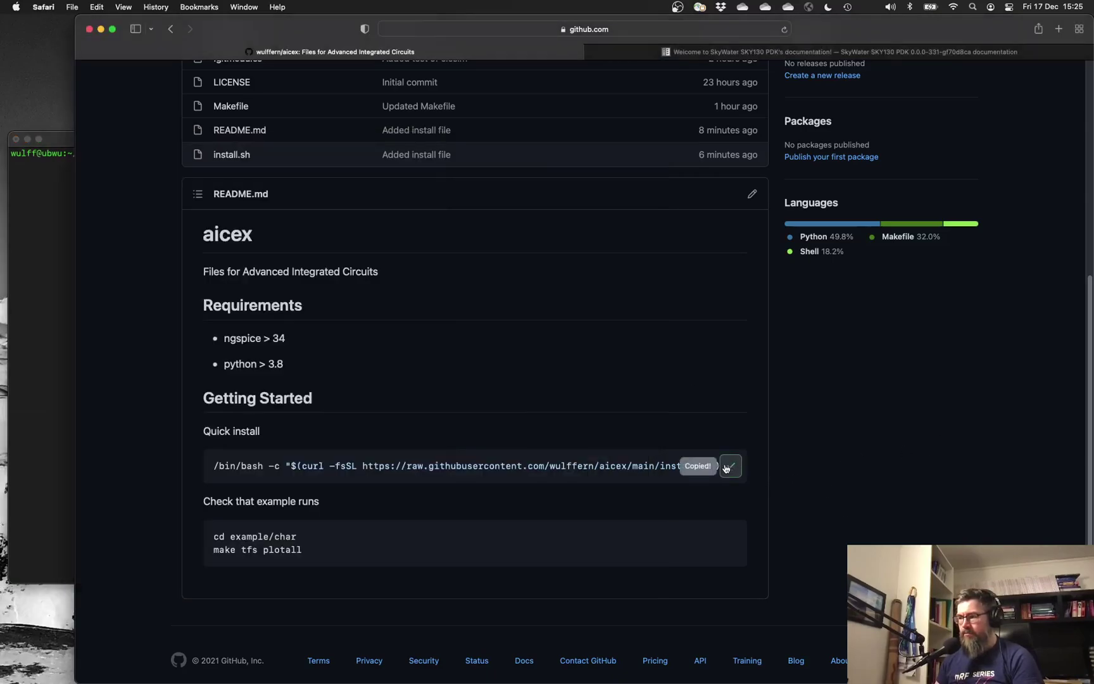
left_click(47, 298)
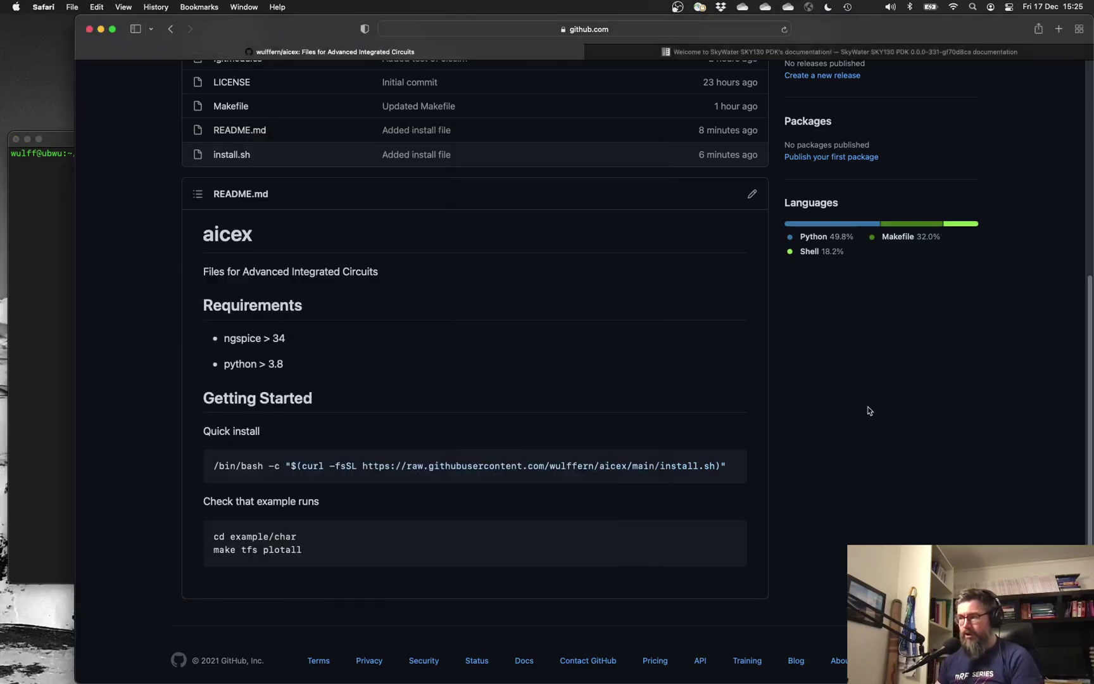
left_click(871, 415)
left_click_drag(300, 341, 218, 338)
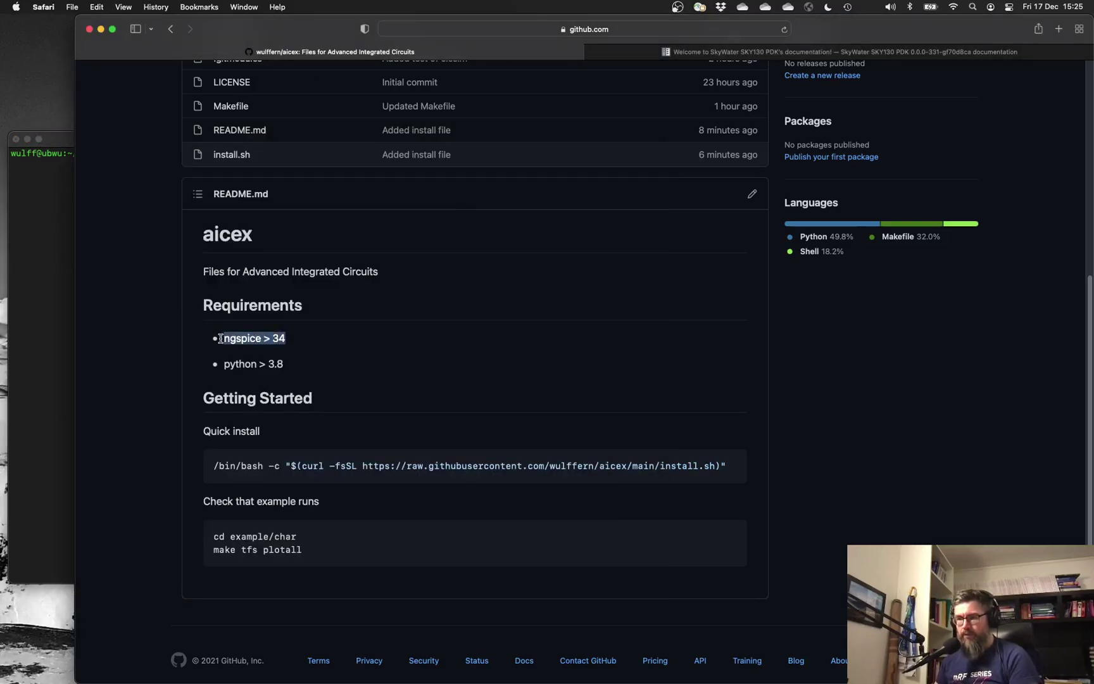
left_click(289, 343)
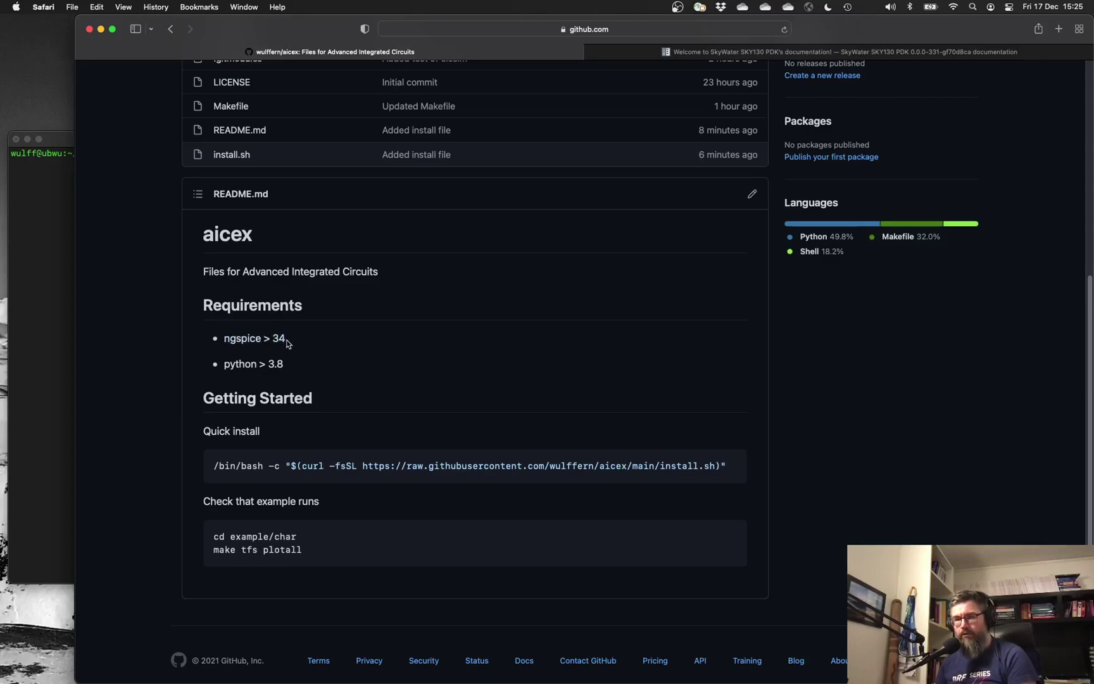
left_click_drag(293, 366, 204, 362)
left_click(731, 465)
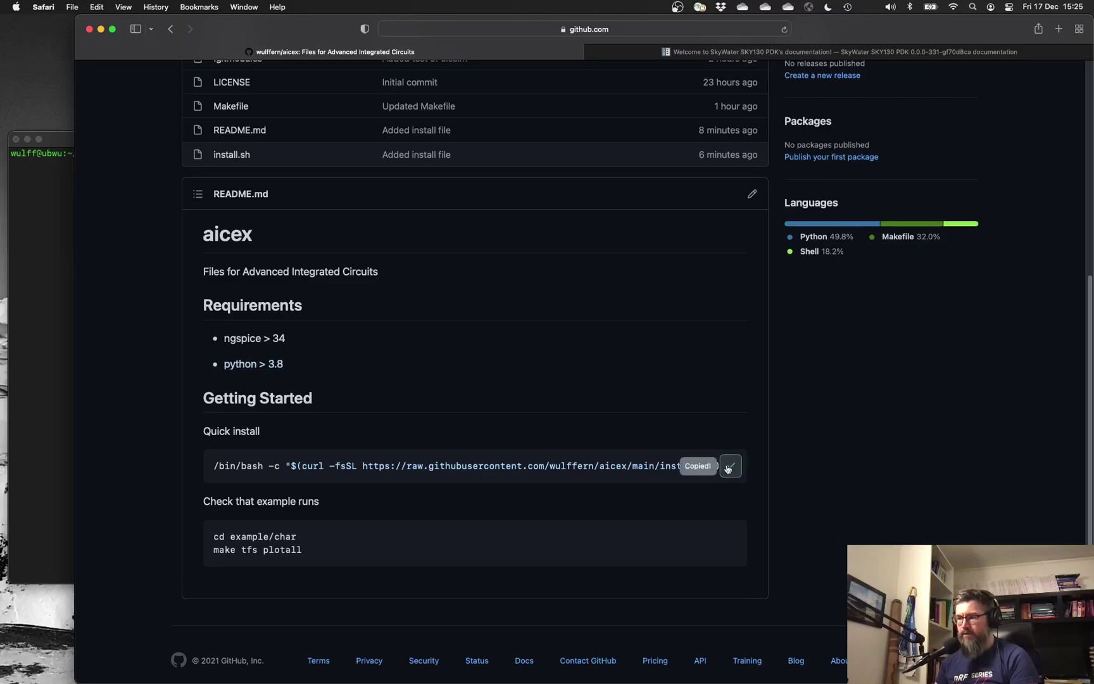
left_click(37, 221)
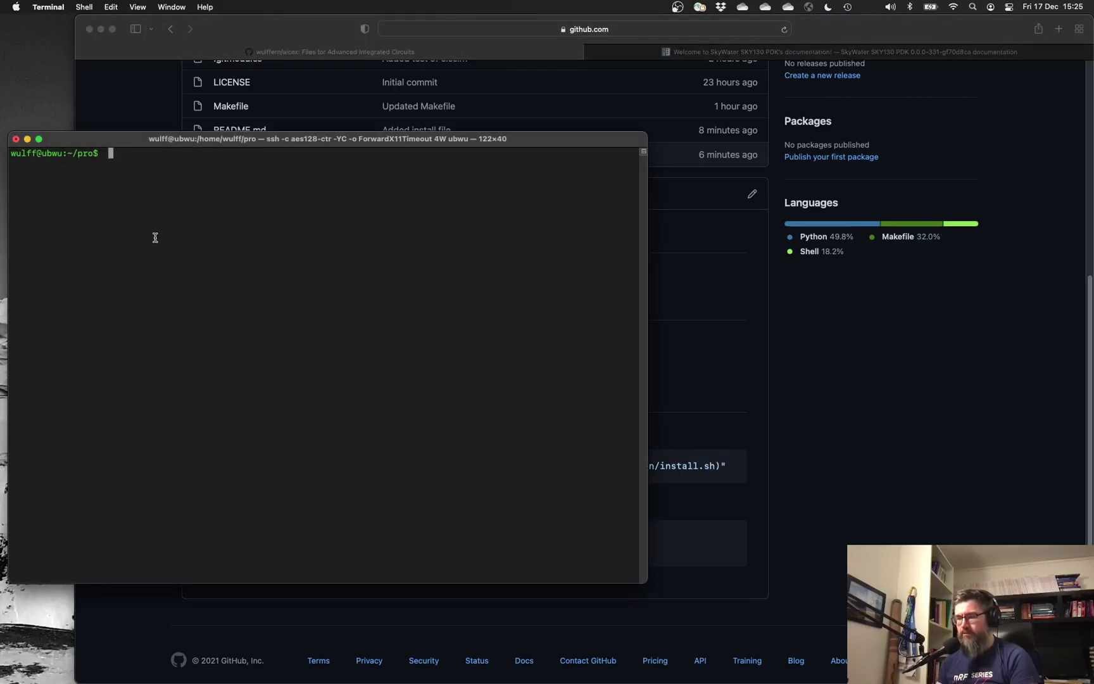
- Paste the copied aicex quick-install command at the prompt and run it
key("super+v")
key("Return")
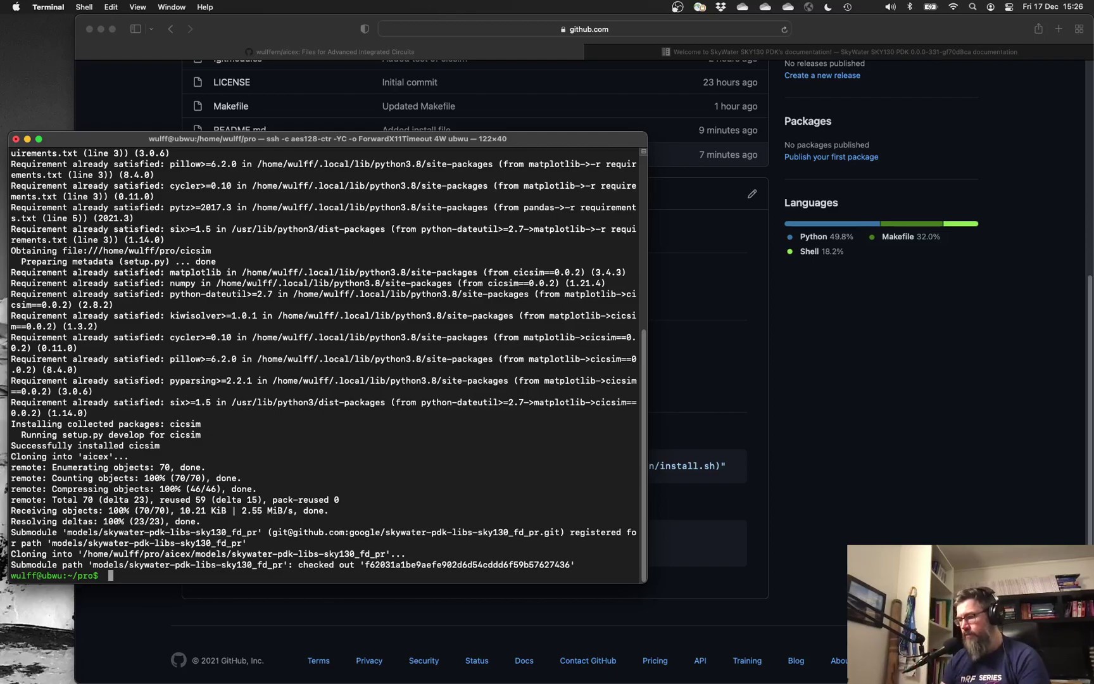
- Change into the aicex folder and run make test
type("cd ac")
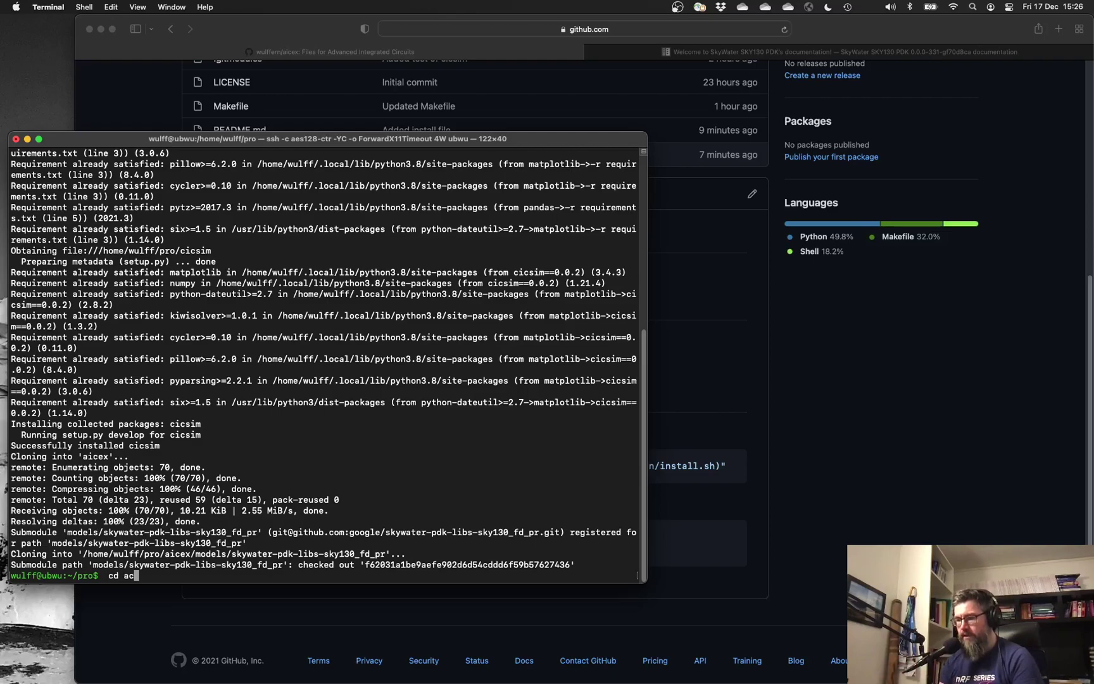
key("BackSpace")
type("uc")
key("BackSpace")
key("BackSpace")
type("i")
key("Tab")
key("Return")
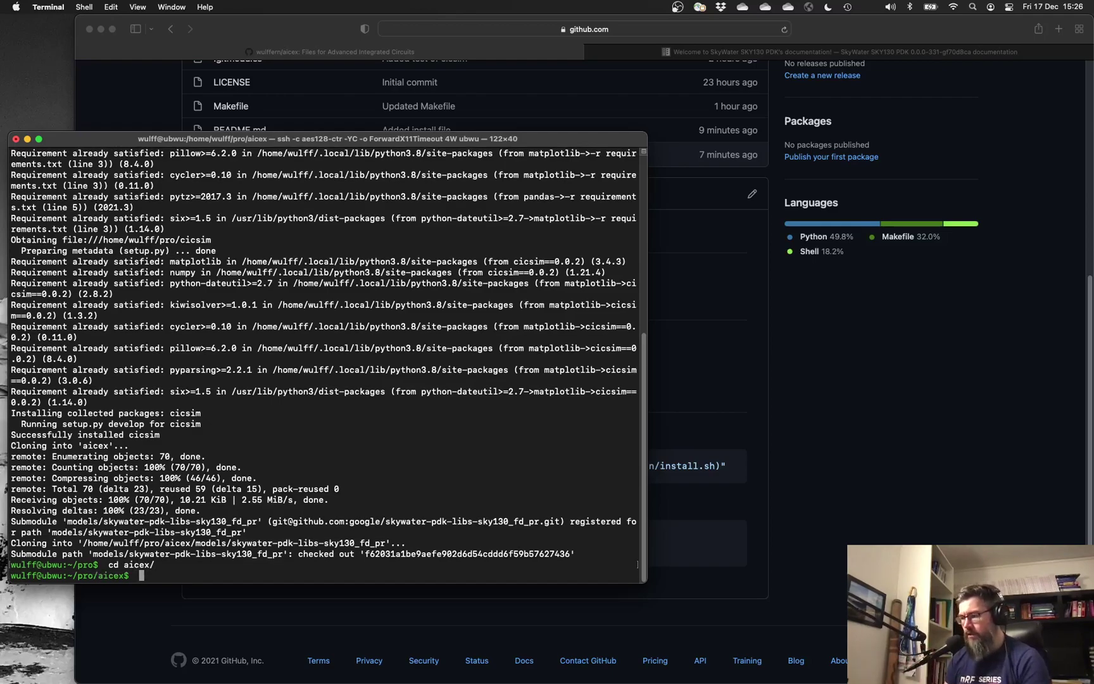
type("make test")
key("Return")
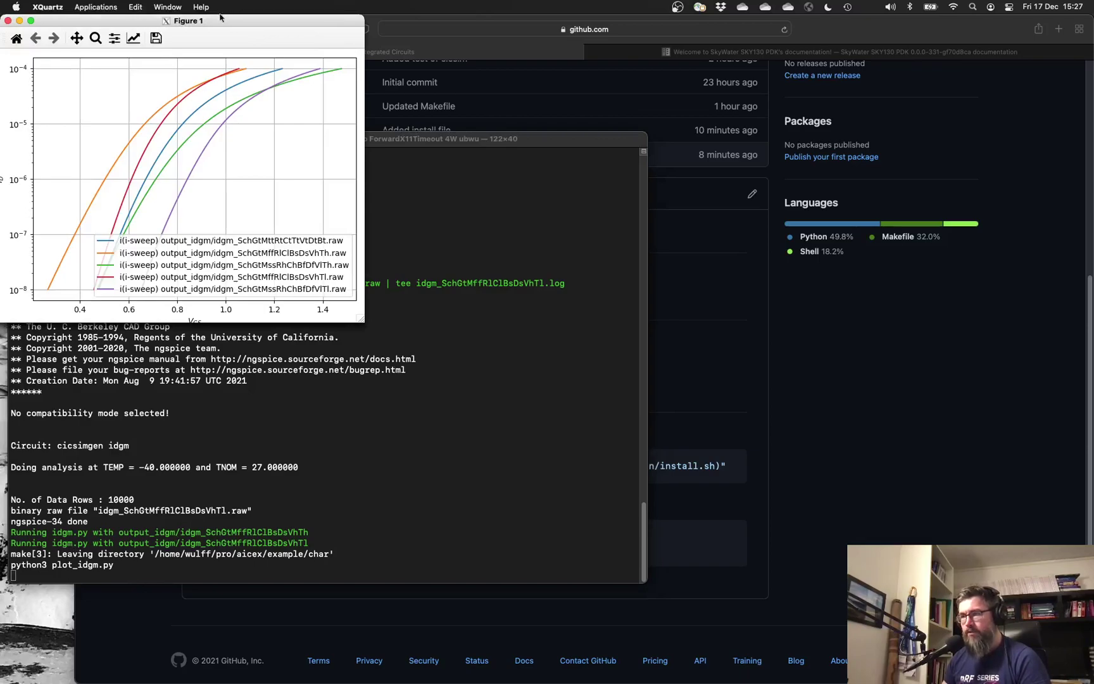
- Move and enlarge the Figure 1 drain-current plot, then close it
left_click_drag(221, 16, 367, 76)
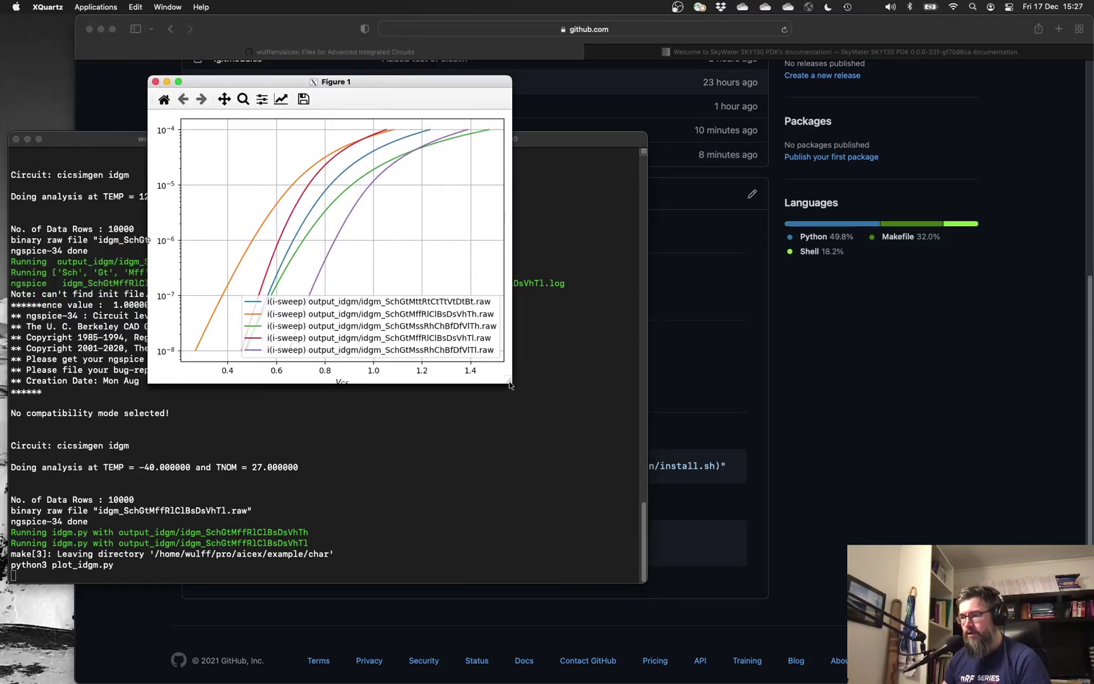
left_click_drag(509, 383, 819, 599)
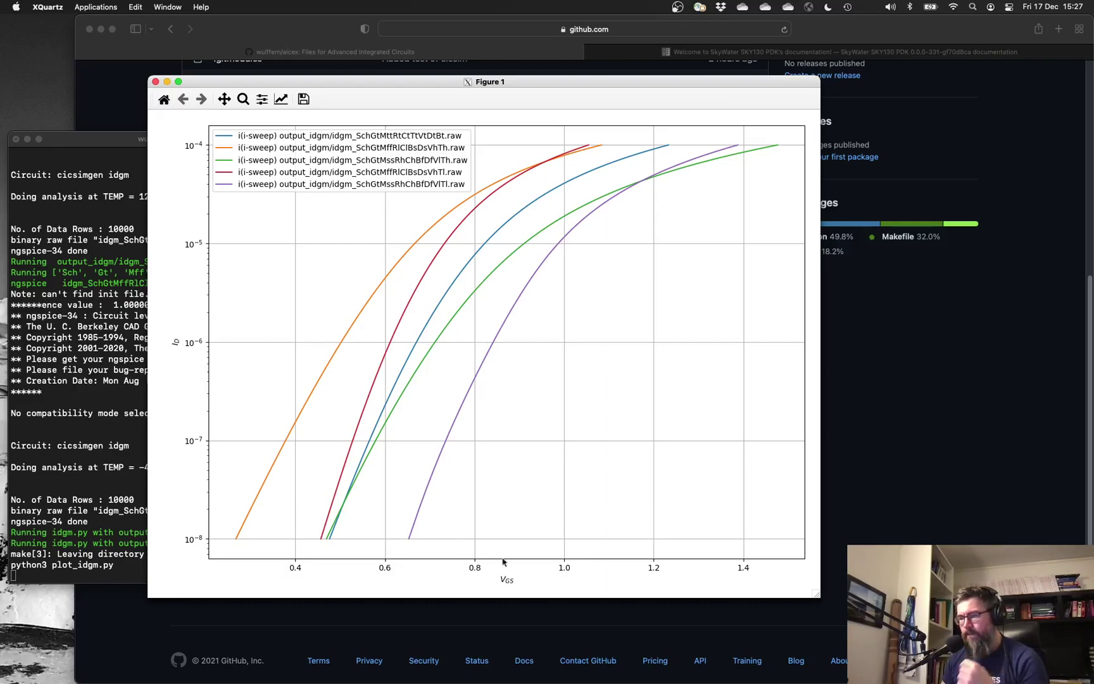
left_click(156, 82)
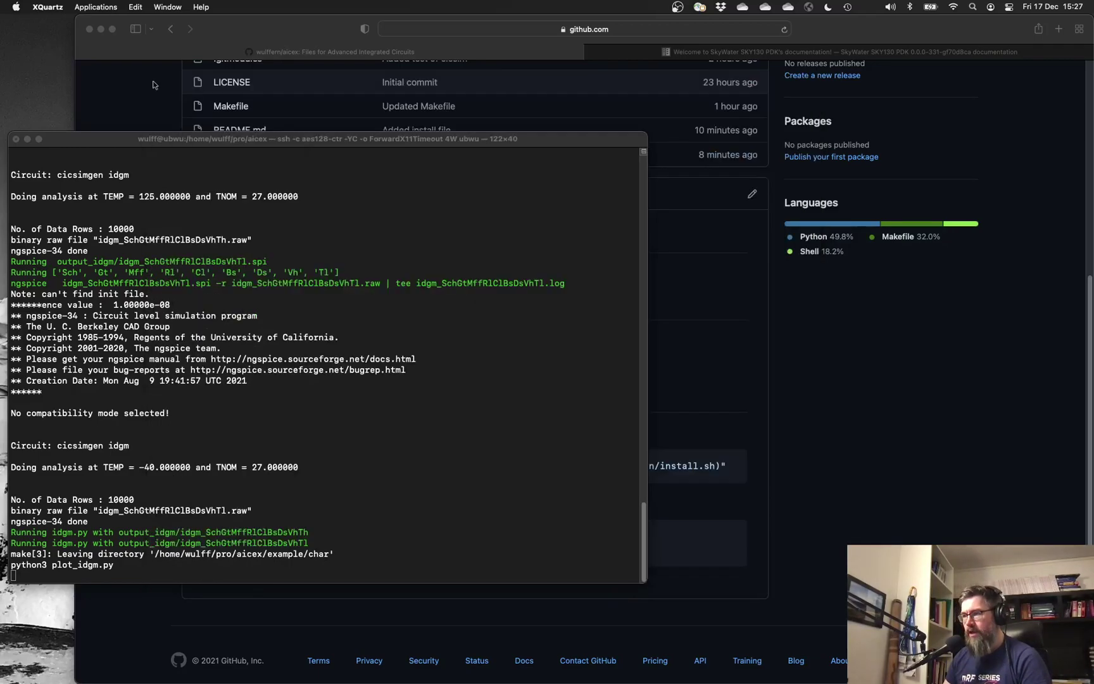
- Open install.sh in Emacs and review its cicsim clone, checkout and pip install lines
key("super+Tab")
key("super+Tab")
key("super+Tab")
key("super+Tab")
key("space")
key("period")
type("in")
key("Return")
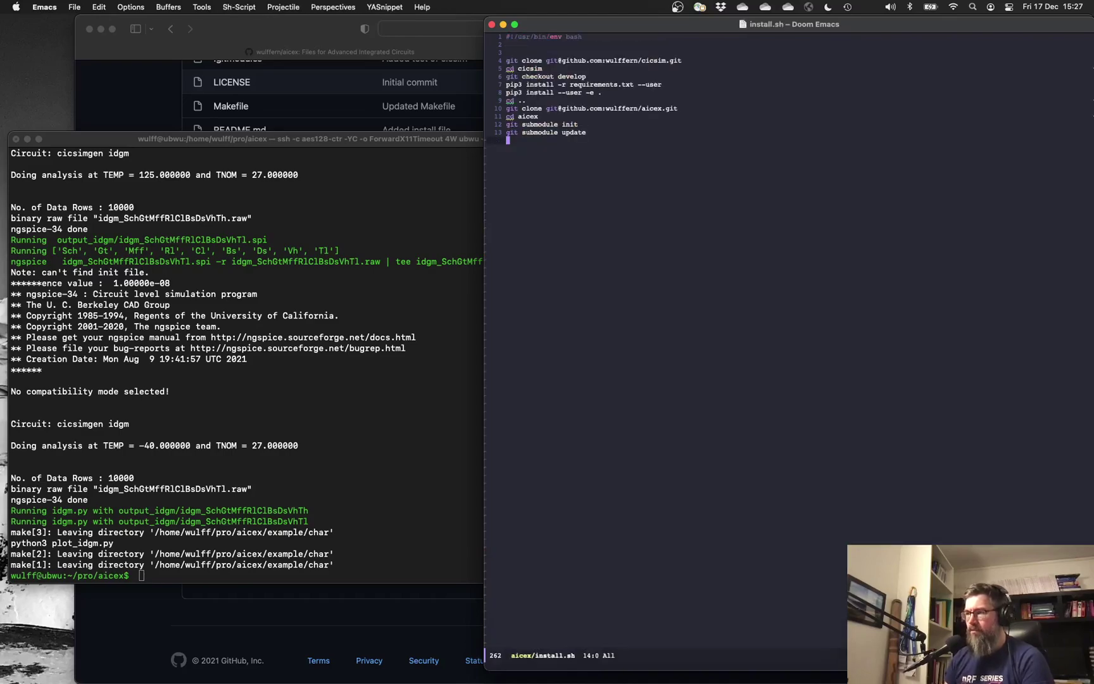
mouse_move(682, 61)
left_mouse_down()
mouse_move(495, 52)
mouse_move(502, 60)
left_mouse_up()
left_click(502, 60)
left_click_drag(620, 101, 482, 72)
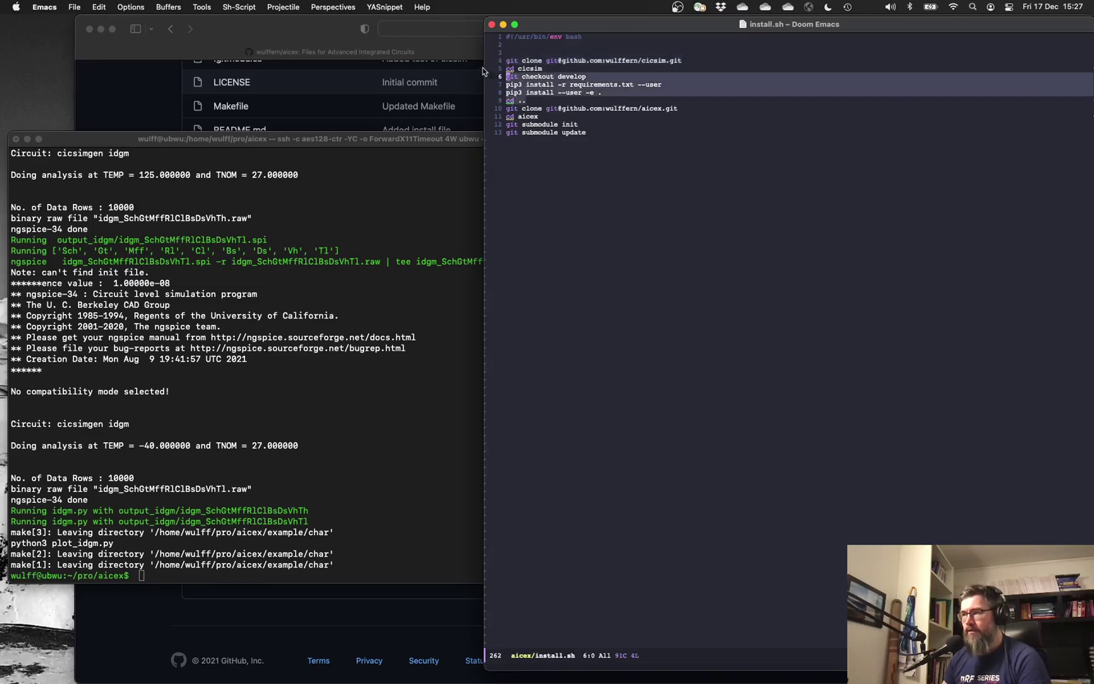
- Run cicsim to view its help, then review install.sh's aicex clone and cd lines
left_click(345, 346)
type("cicsim")
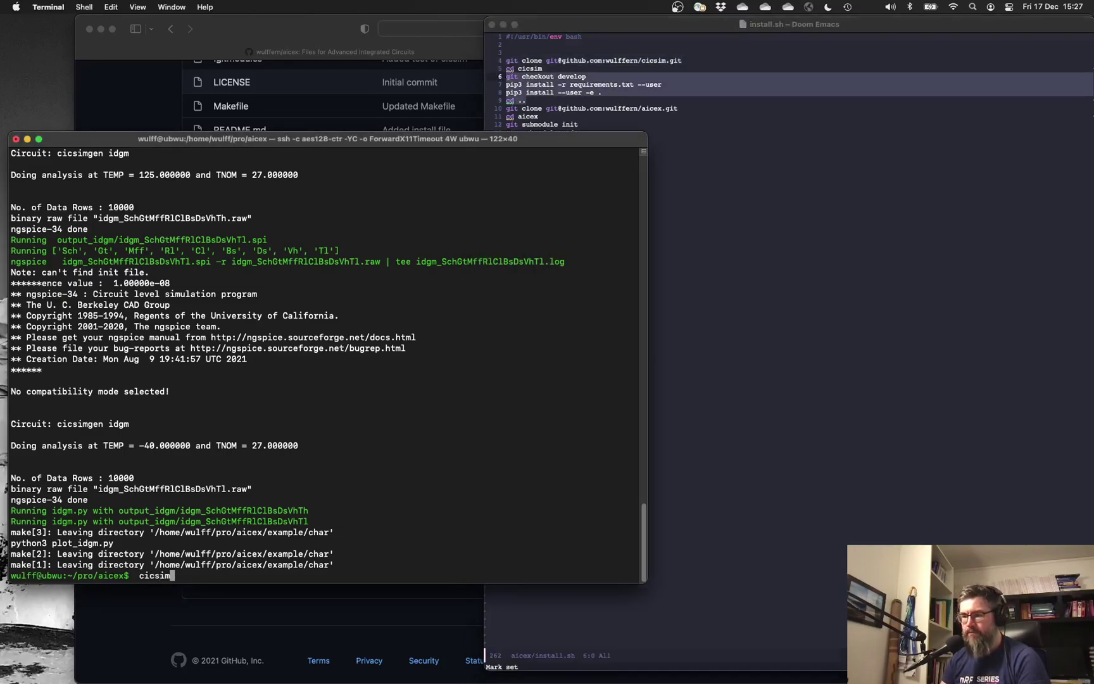
key("Return")
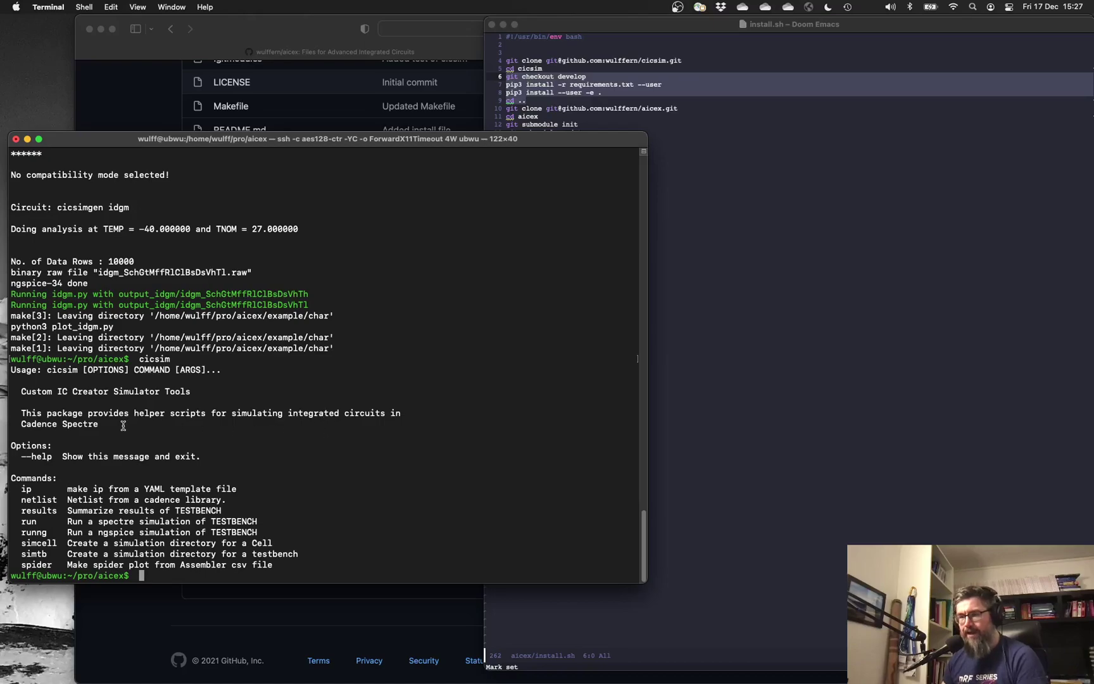
left_click_drag(123, 423, 19, 416)
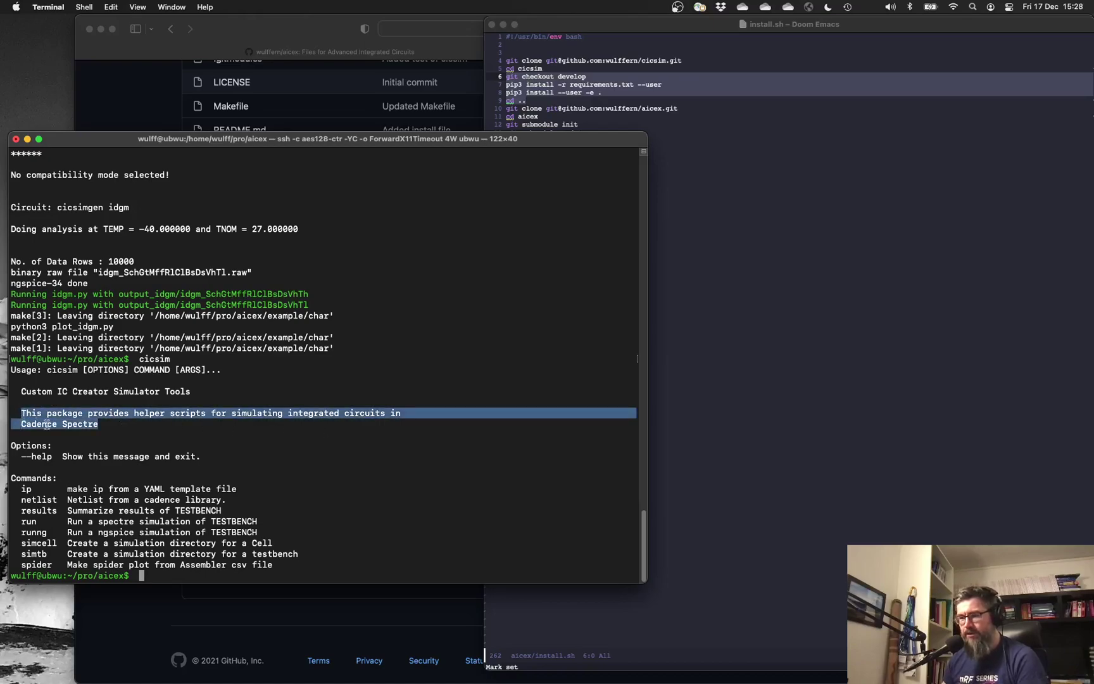
left_click_drag(21, 534, 280, 531)
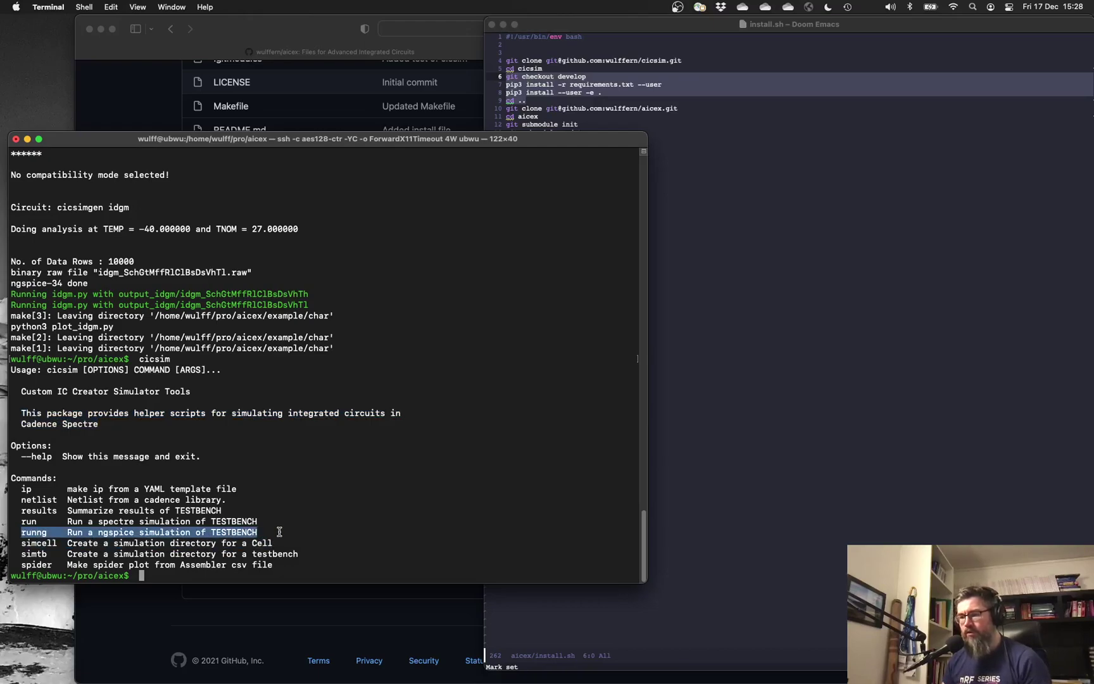
left_click(744, 279)
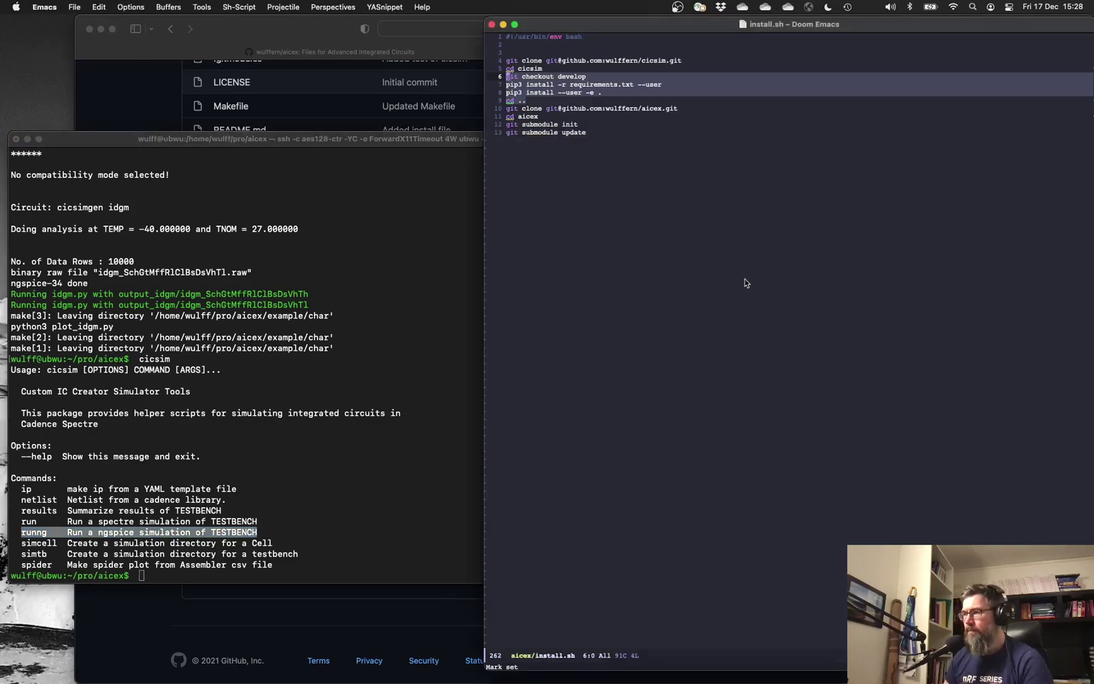
left_click_drag(643, 119, 510, 112)
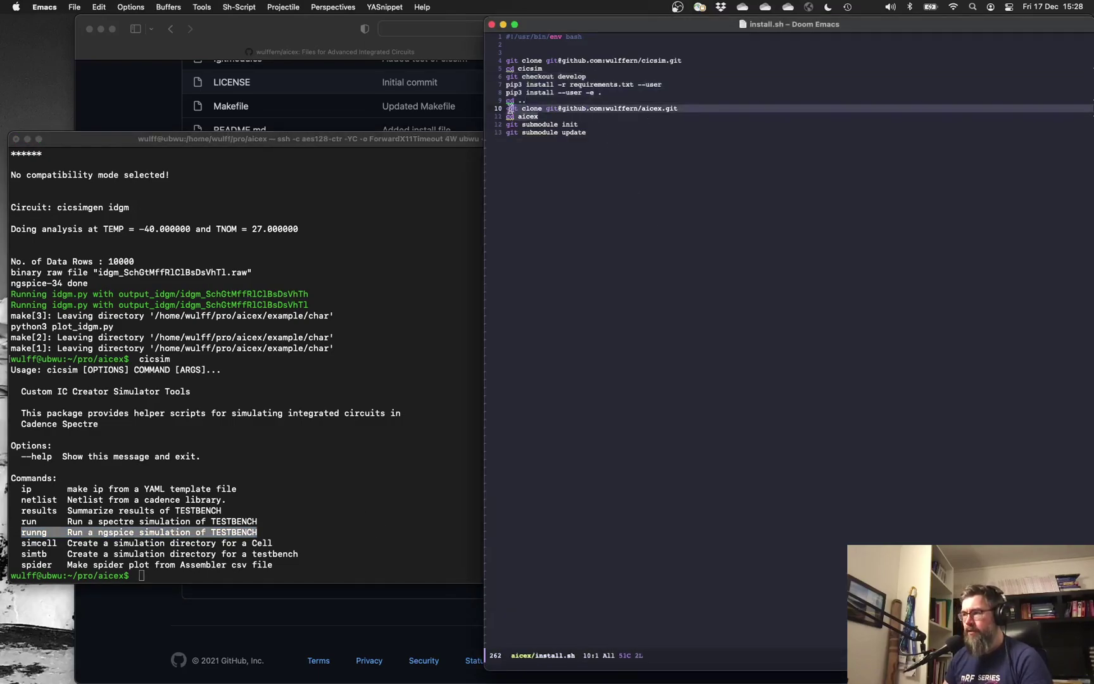
left_click(714, 188)
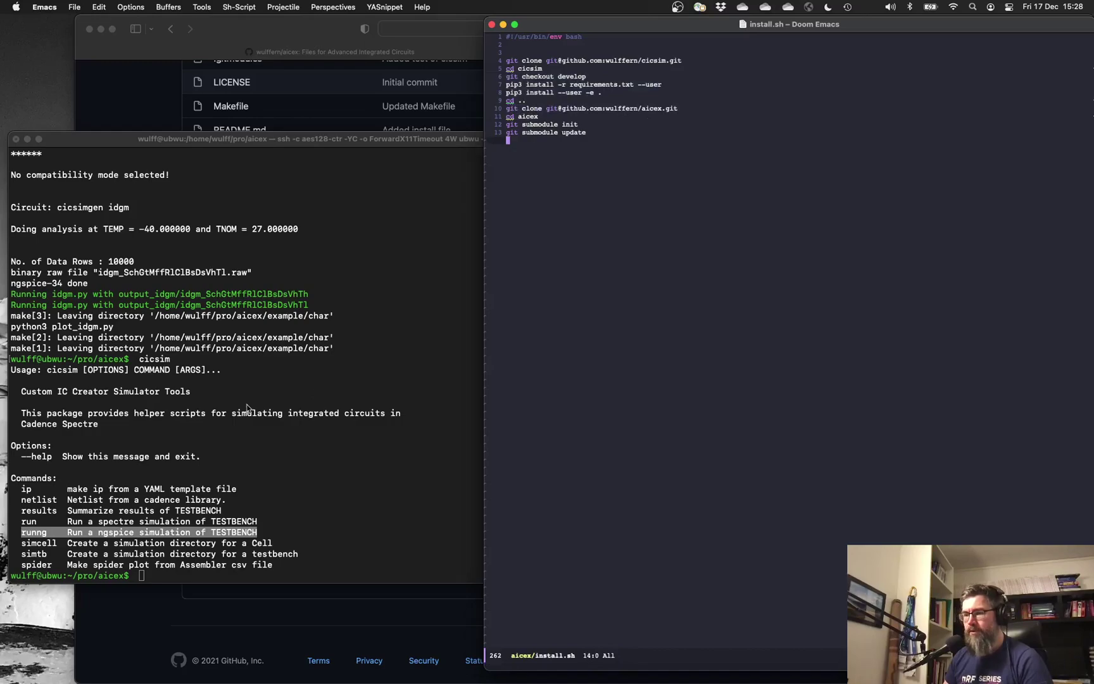
- List the repository with ls -l and the lib folder with ls -l lib/
key("super+Tab")
type("ls -l")
key("Return")
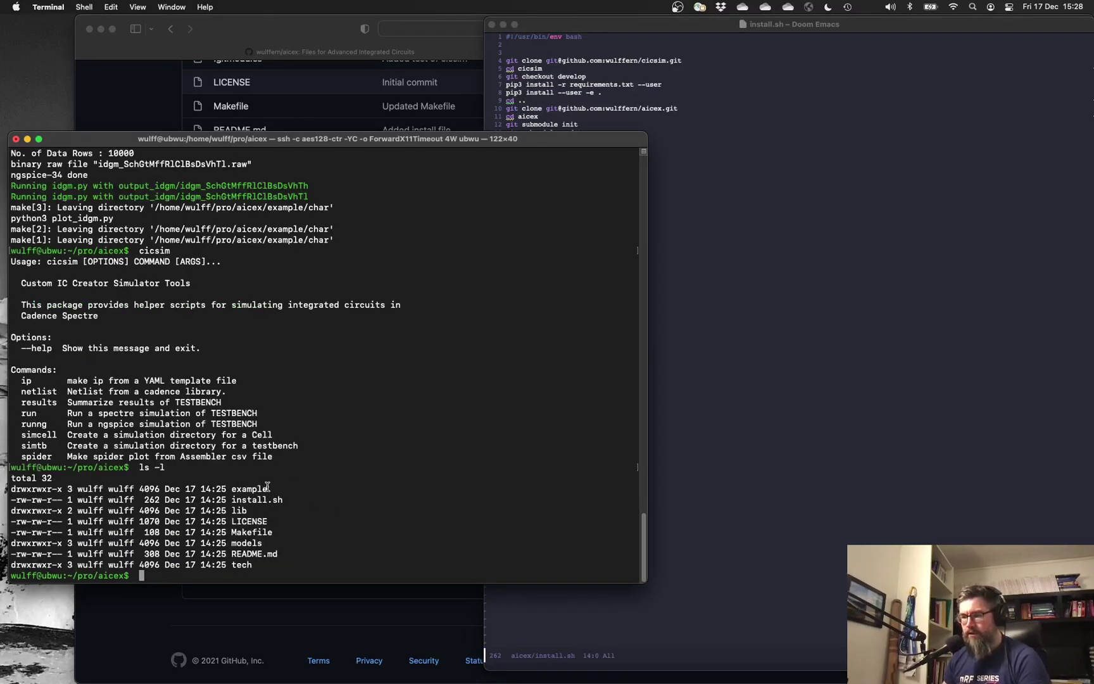
left_click_drag(268, 488, 232, 489)
left_click(285, 514)
type("ls -l lib/")
key("Return")
key("Up")
- Open lib/SUN_TR_SKY130N.v, then switch to lib/SUN_TR_SKY130N.spi
left_click(885, 401)
key("space")
key("period")
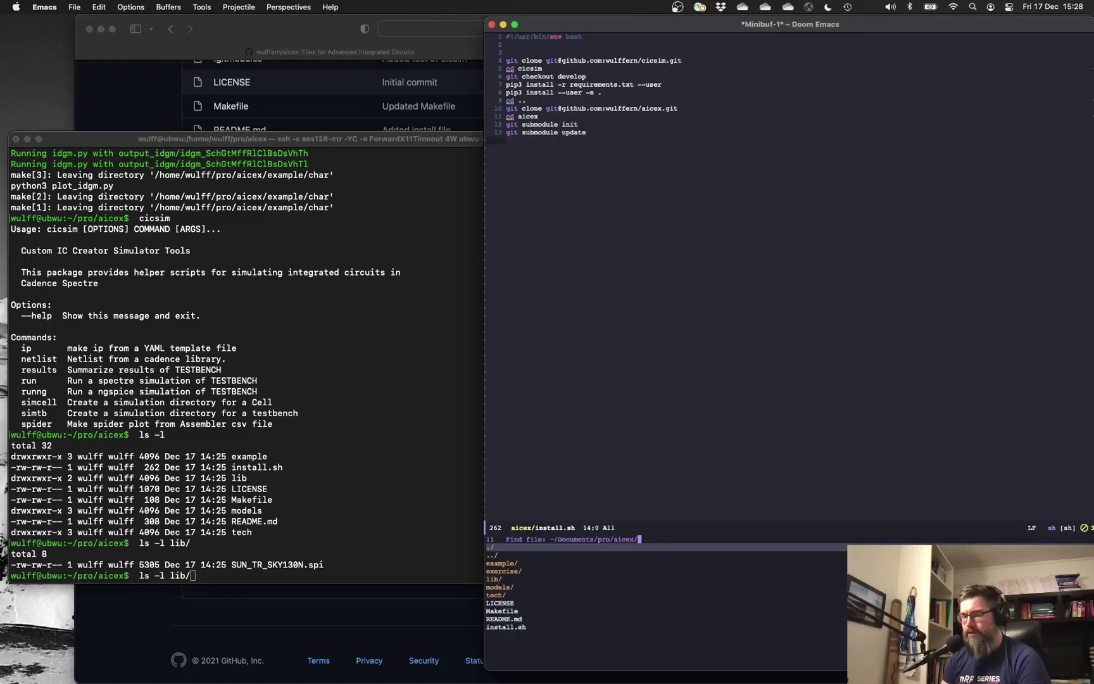
type("lib/")
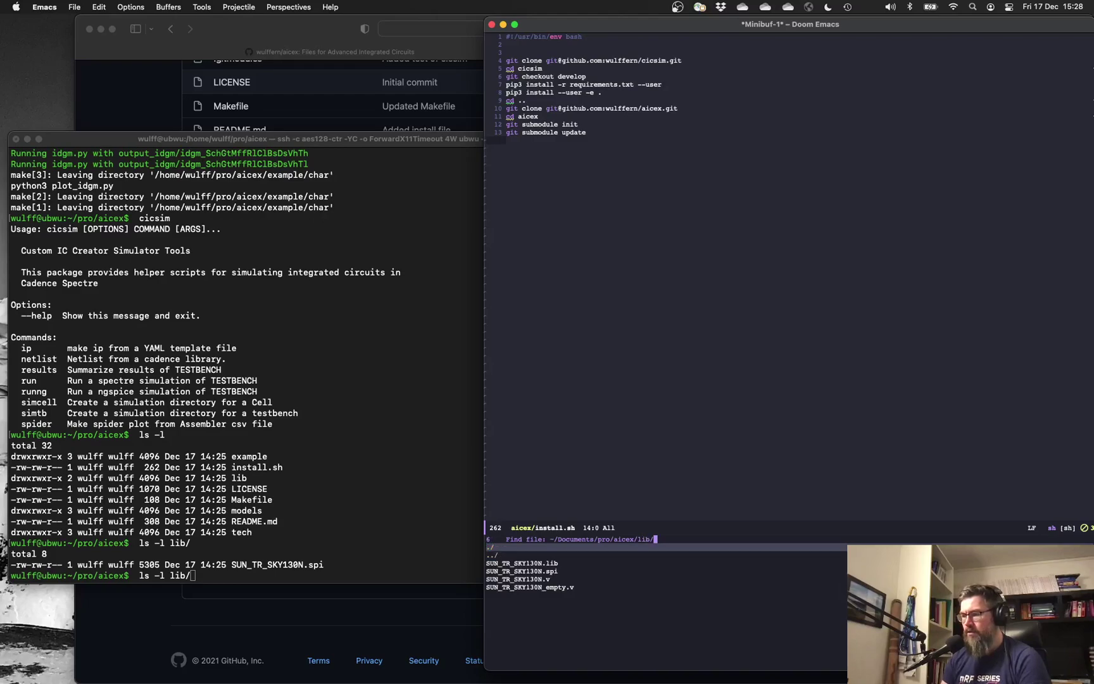
type("TR")
key("Return")
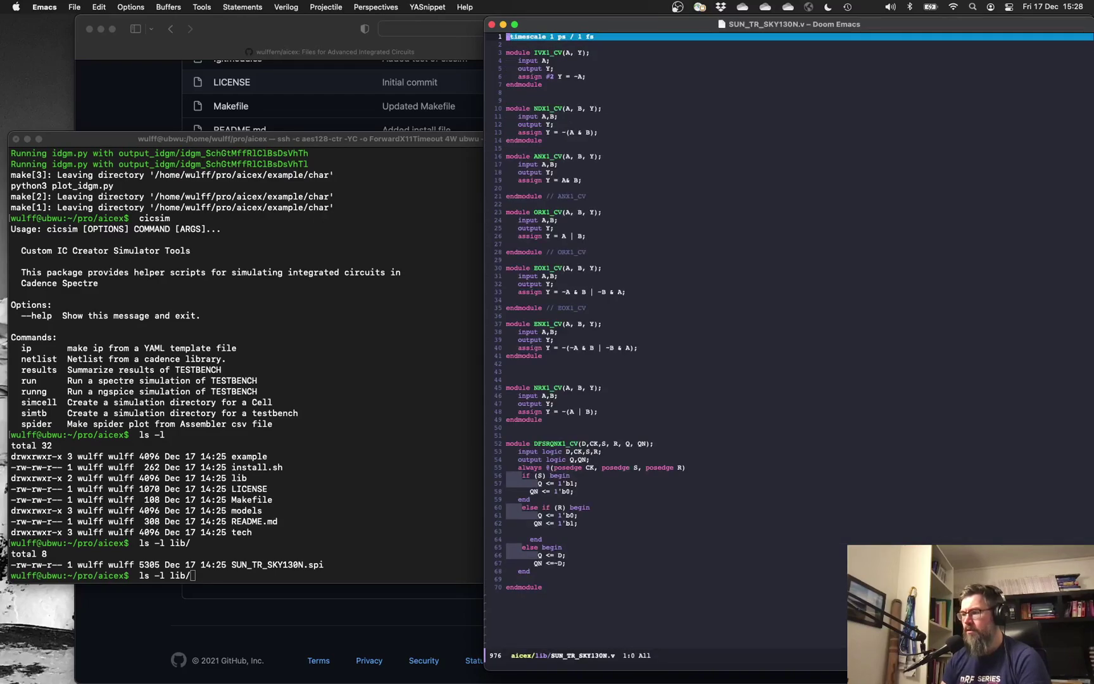
key("space")
key("period")
key("Down")
key("Down")
key("Down")
key("Return")
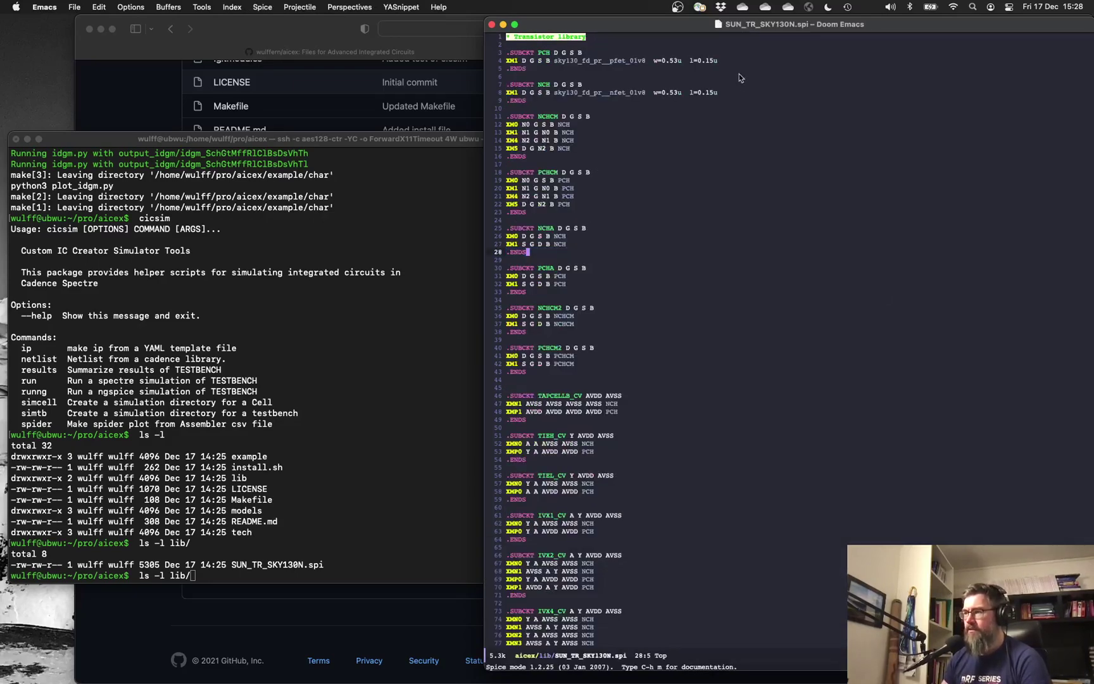
- Mark the PCH and NCH transistor definitions and scroll through the remaining subcircuits
left_click(717, 91)
left_click_drag(717, 91, 604, 61)
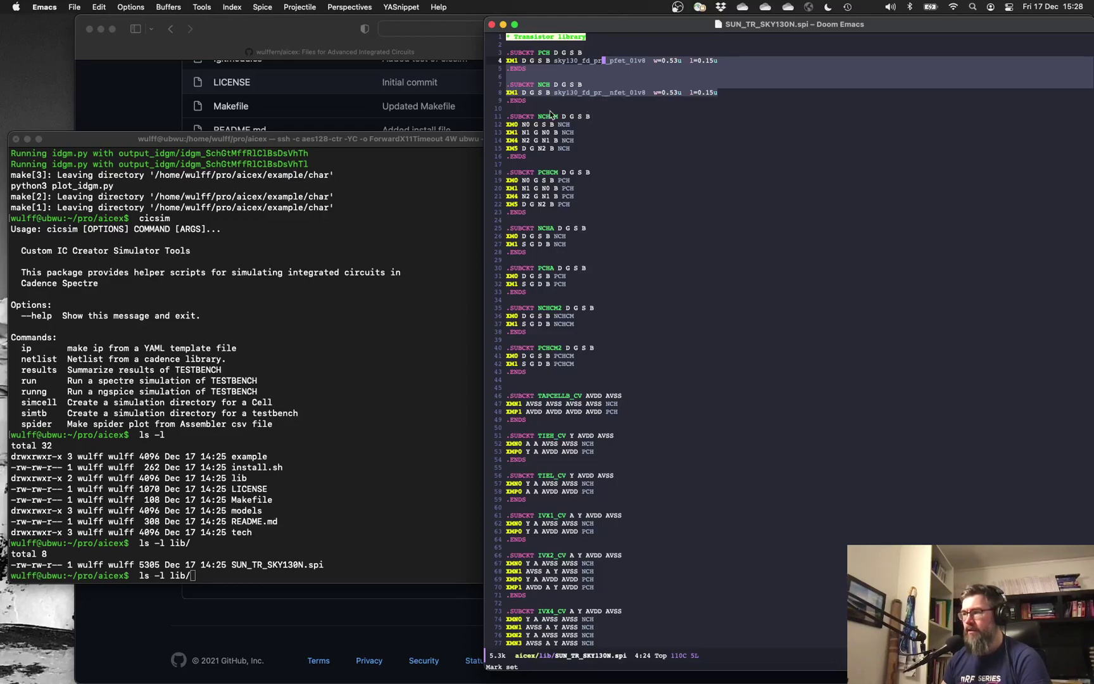
left_click(578, 421)
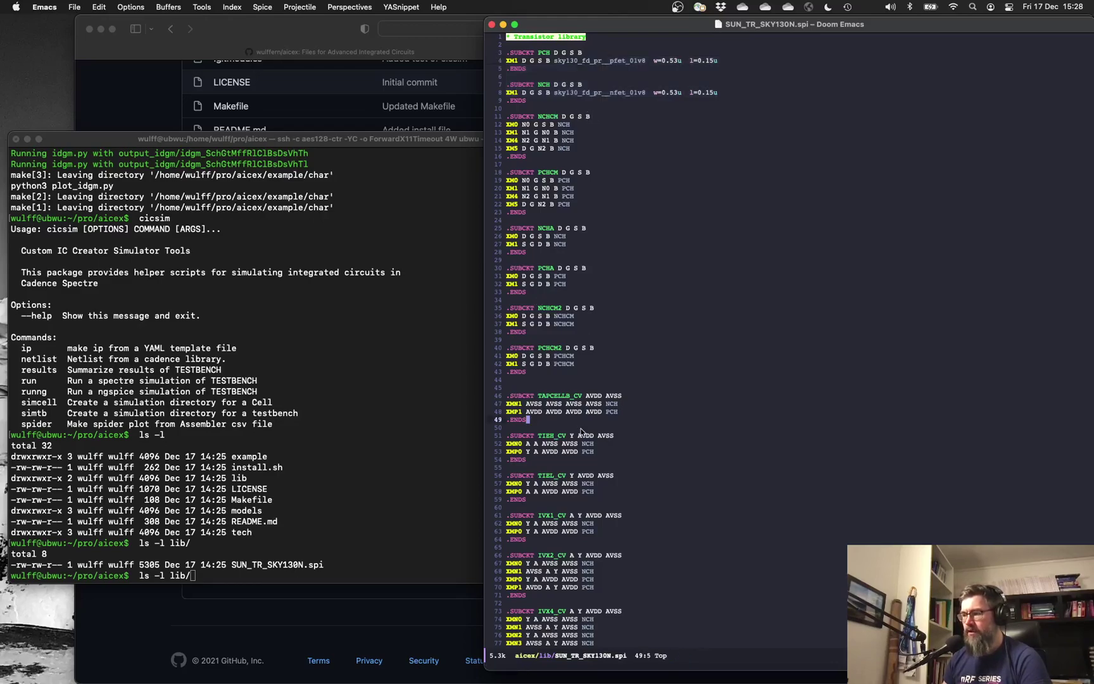
scroll(581, 431, "down", 15)
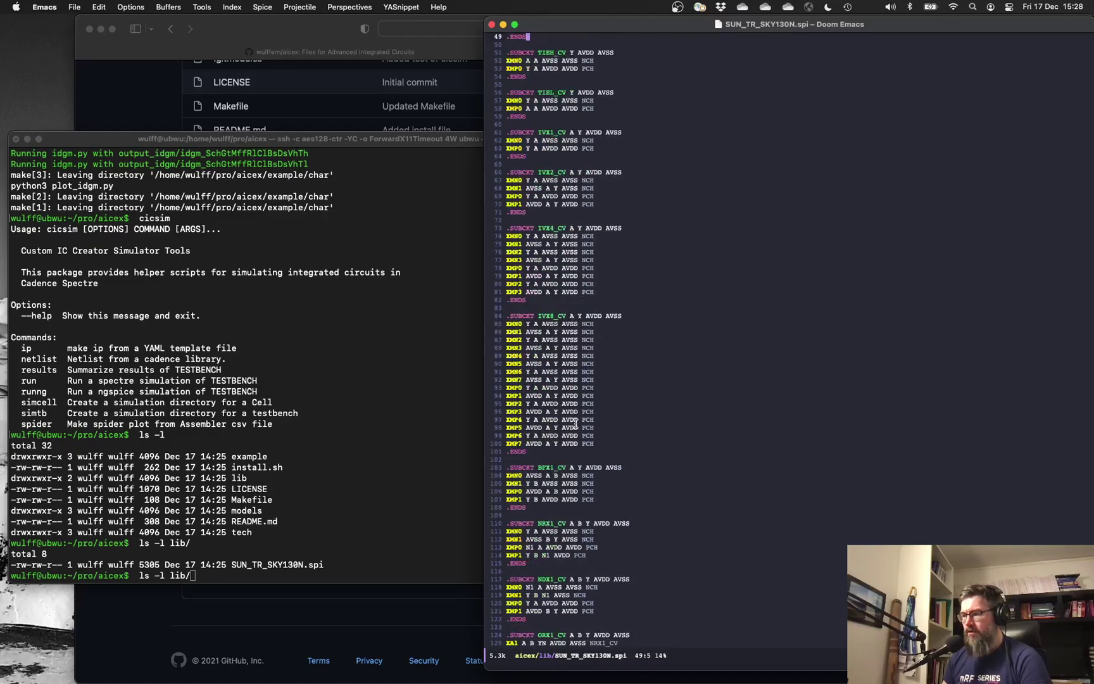
scroll(576, 423, "down", 15)
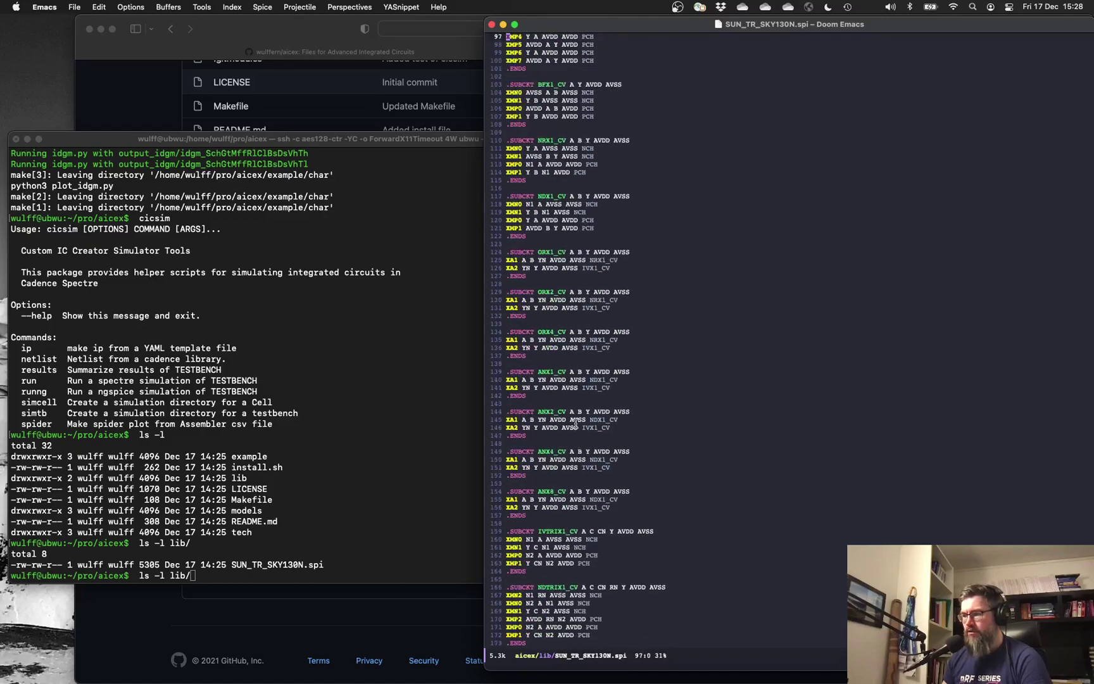
scroll(576, 423, "down", 5)
left_click(690, 364)
scroll(735, 364, "down", 3)
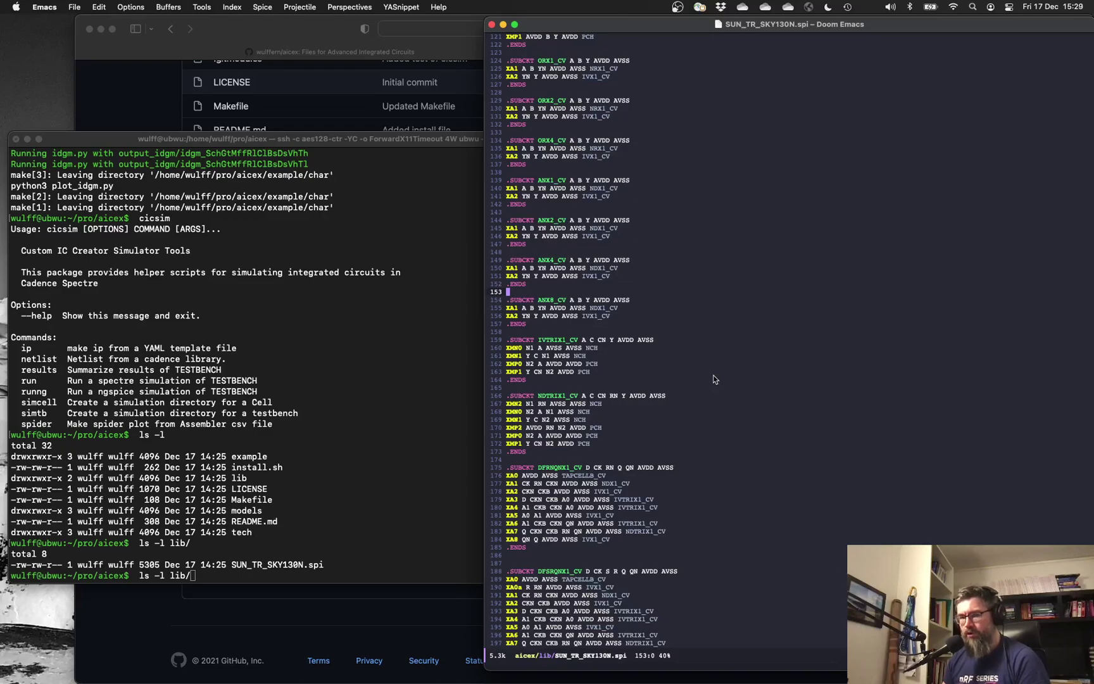
- Browse into the models/skywater-pdk-libs-sky130_fd_pr folder
left_click(378, 440)
key("space")
key("period")
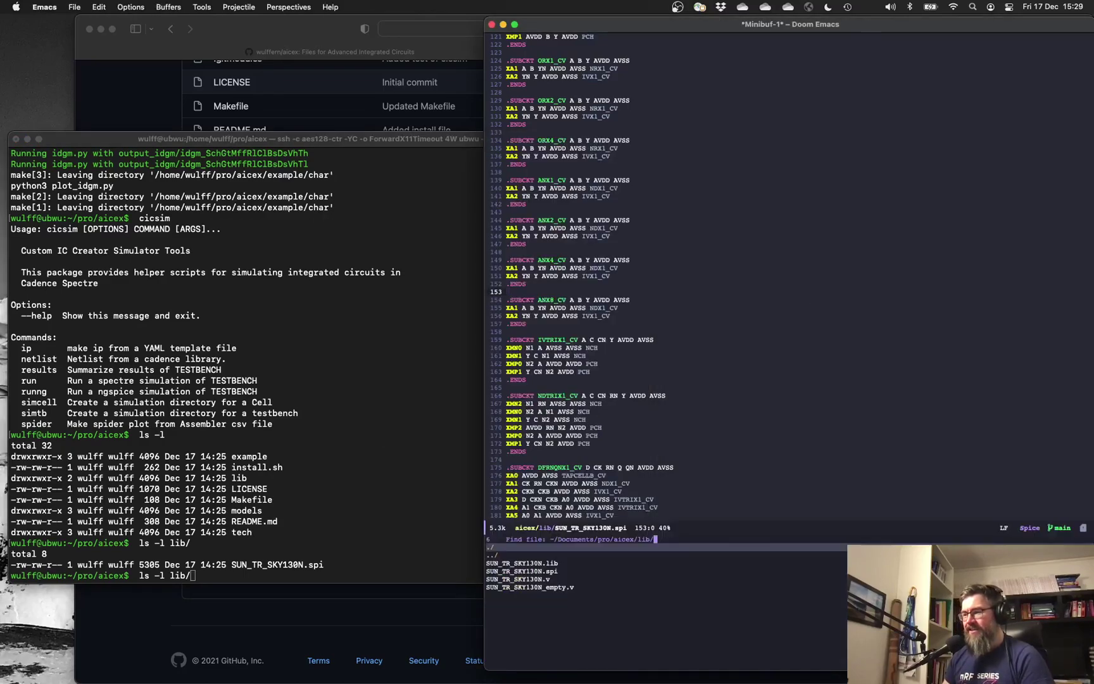
type("models/")
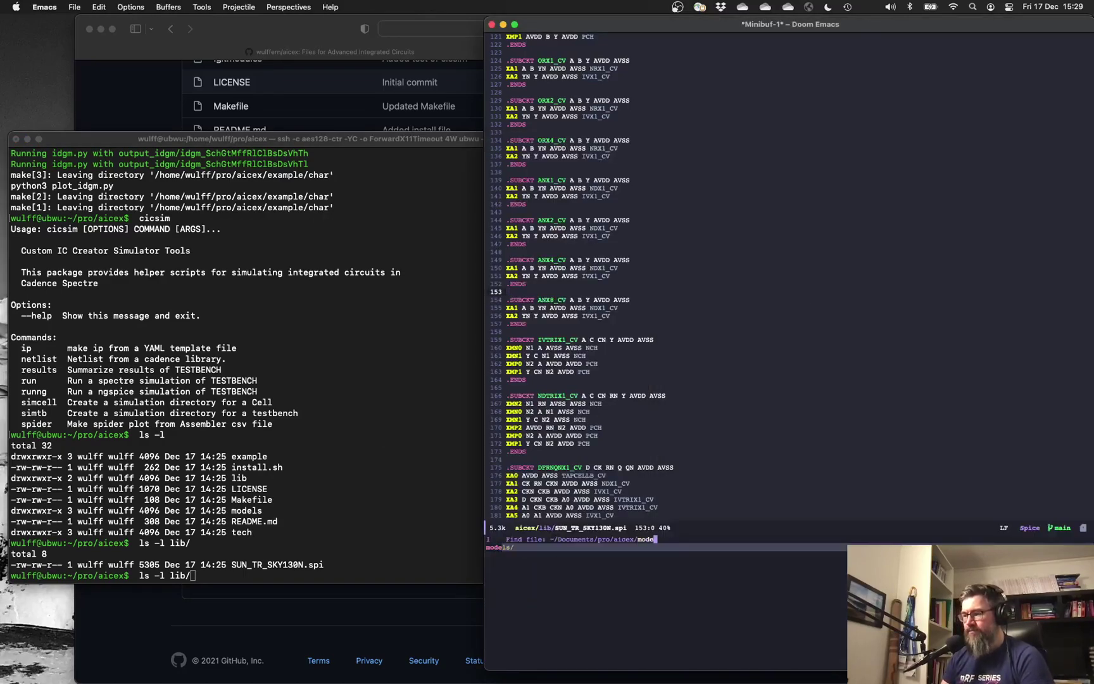
key("Down")
key("Down")
key("Return")
key("Down")
key("Down")
key("Down")
key("Down")
key("Down")
key("Down")
key("Down")
- Open the PDK's models/sky130.lib.spice and switch it to Spice mode
key("Down")
key("Down")
key("Return")
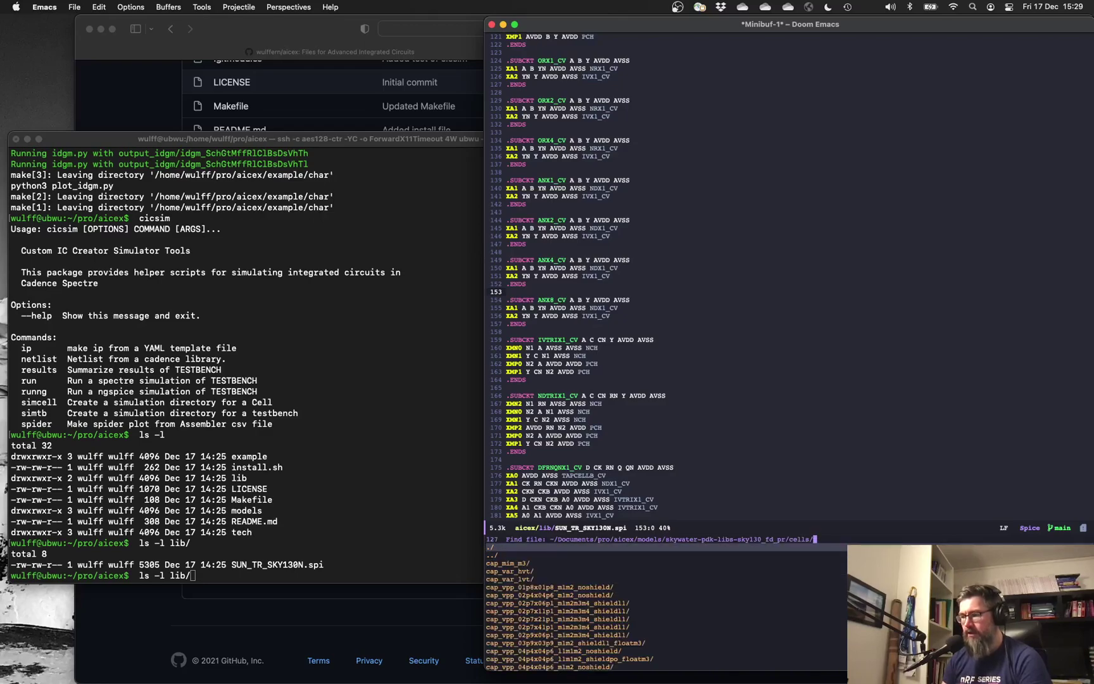
key("BackSpace")
key("Down")
key("Return")
key("Down")
key("Down")
key("Down")
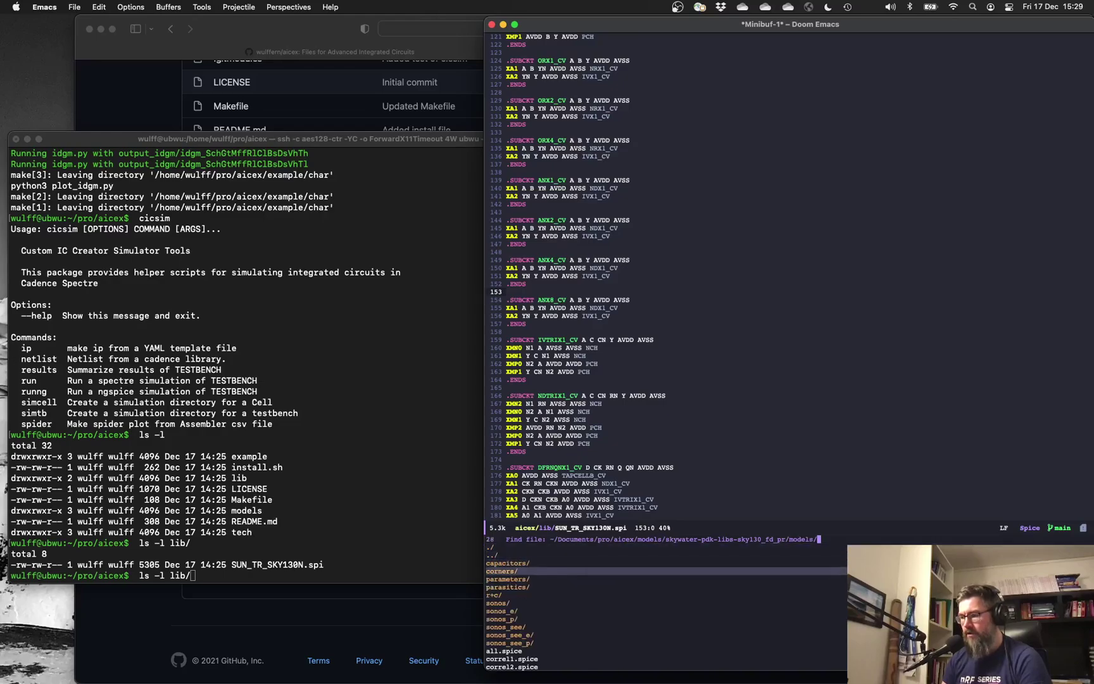
key("Down")
key("Down")
key("Down")
key("Down")
key("Down")
key("Down")
key("Down")
key("Down")
key("Down")
key("Down")
key("Down")
key("Down")
key("Down")
key("Down")
key("Down")
key("Down")
key("Down")
key("Down")
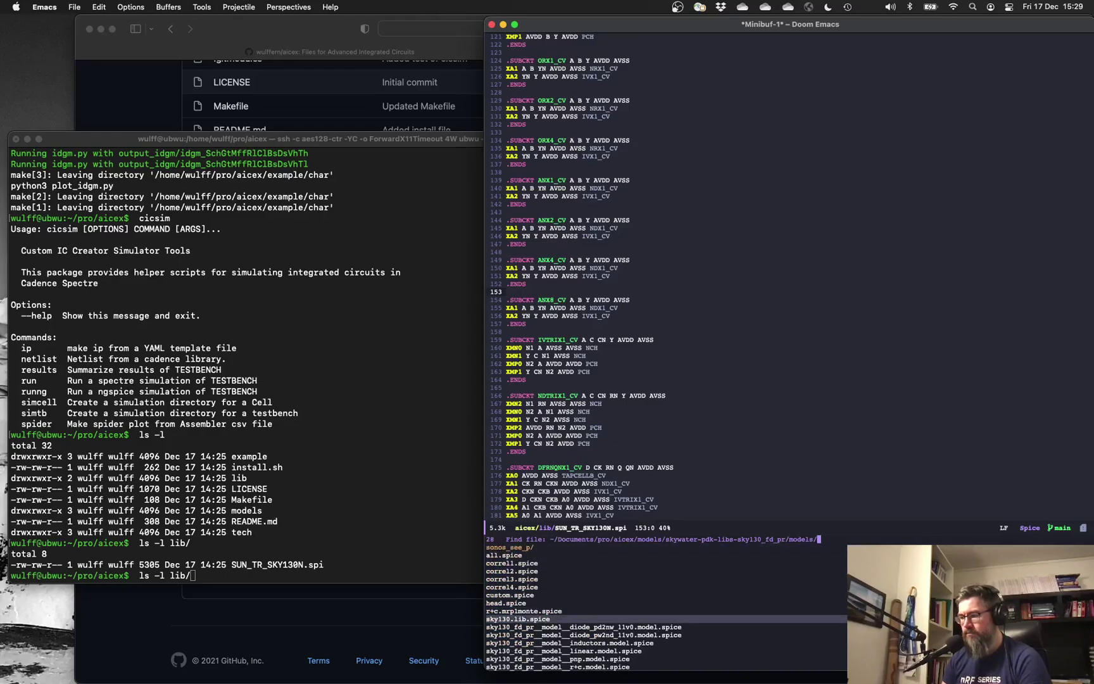
key("Return")
key("alt+x")
type("spi")
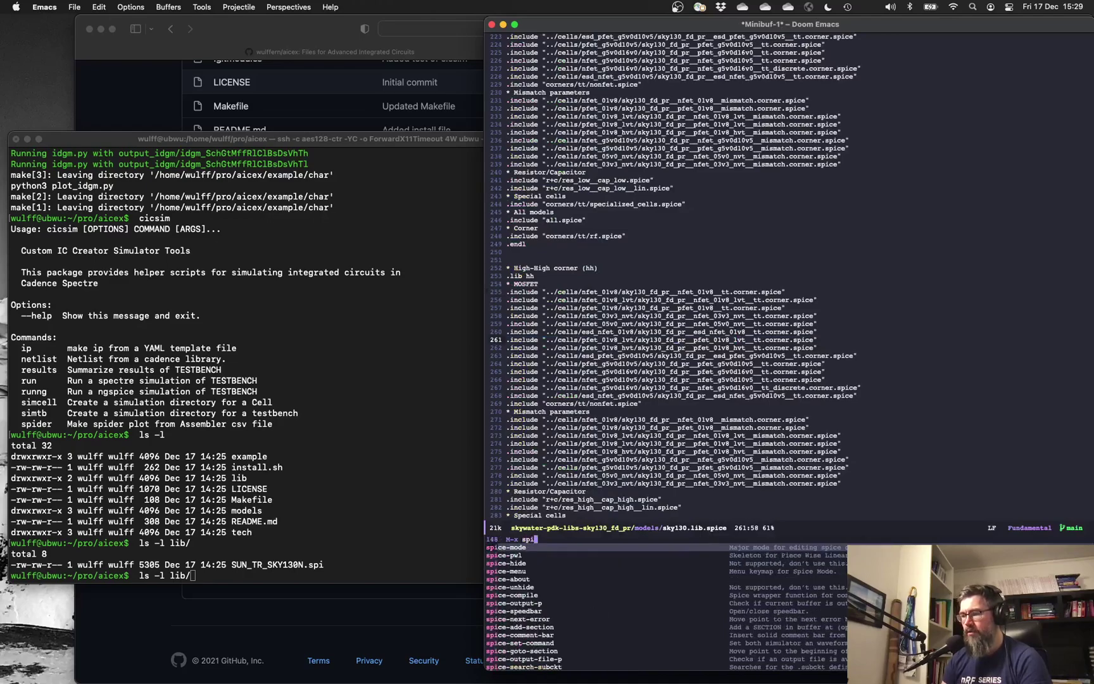
key("Return")
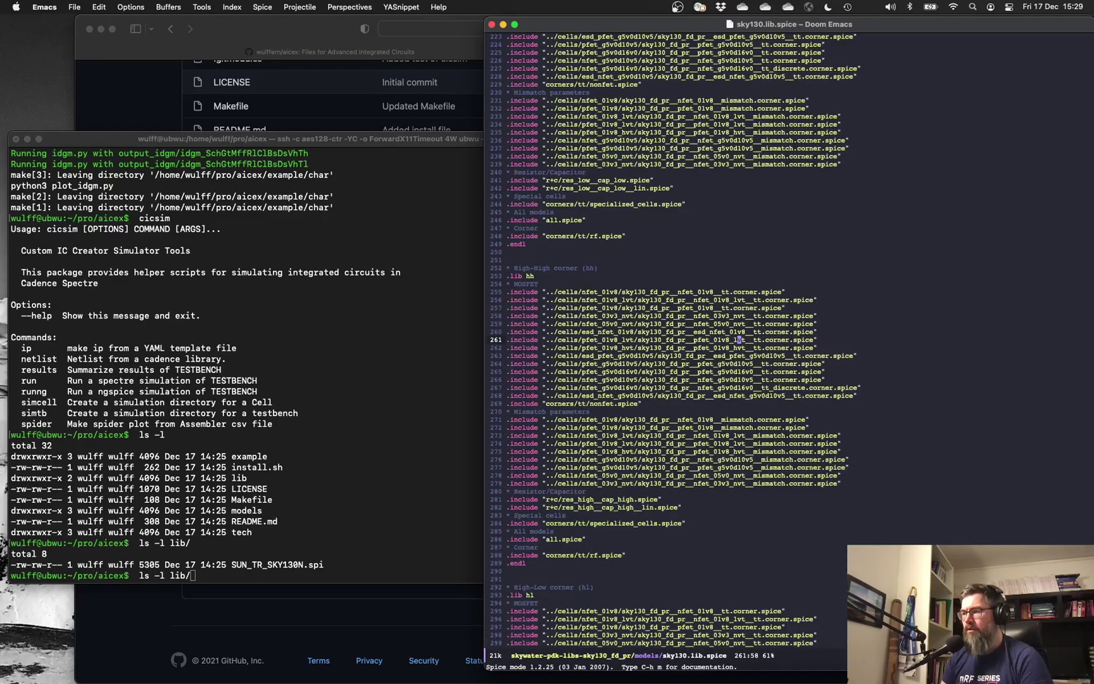
- Open tech/ngspice/mos.spi from the aicex folder
key("ctrl+x")
key("ctrl+f")
key("BackSpace")
key("BackSpace")
key("BackSpace")
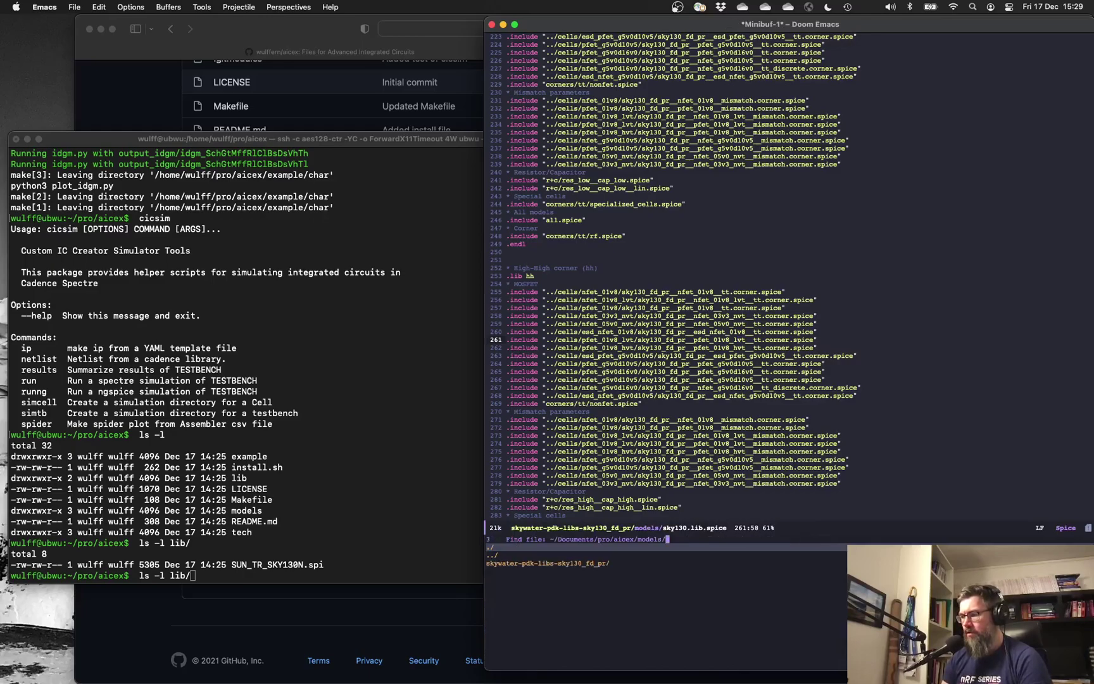
type("tech/")
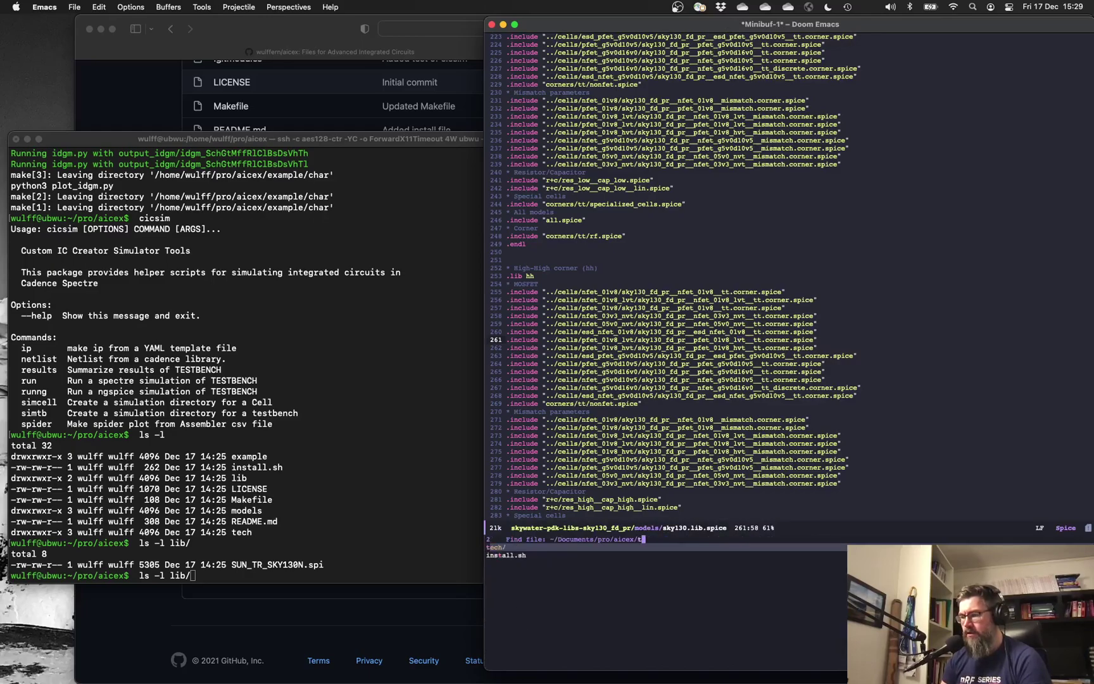
key("Down")
key("Down")
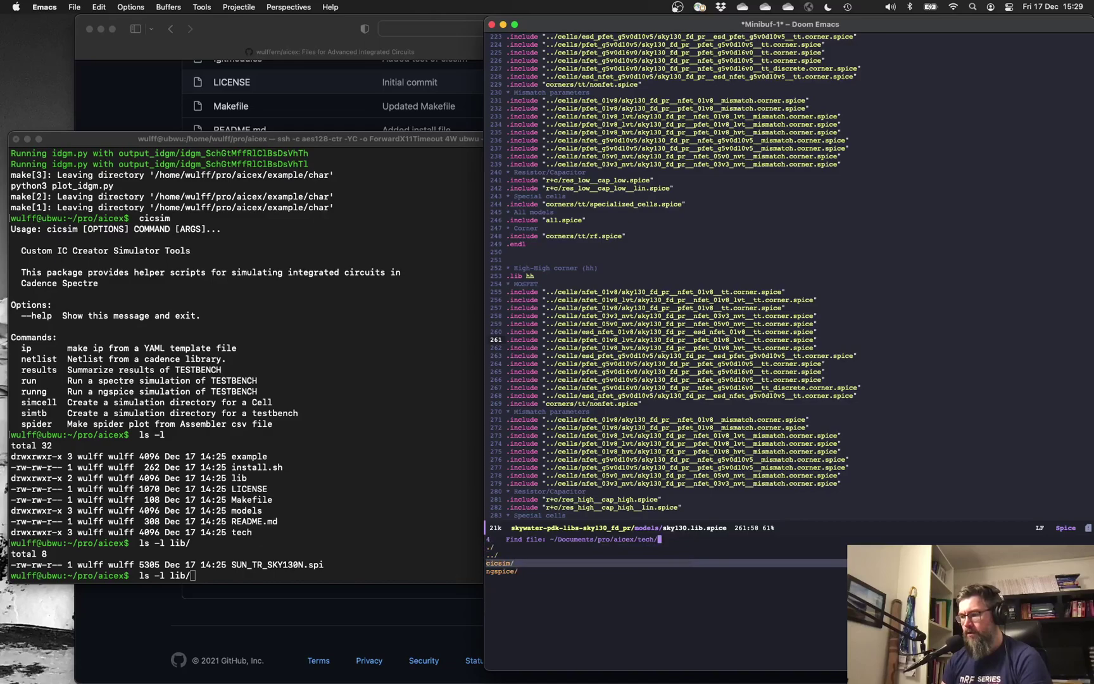
key("Down")
key("Return")
key("Down")
key("Down")
key("Down")
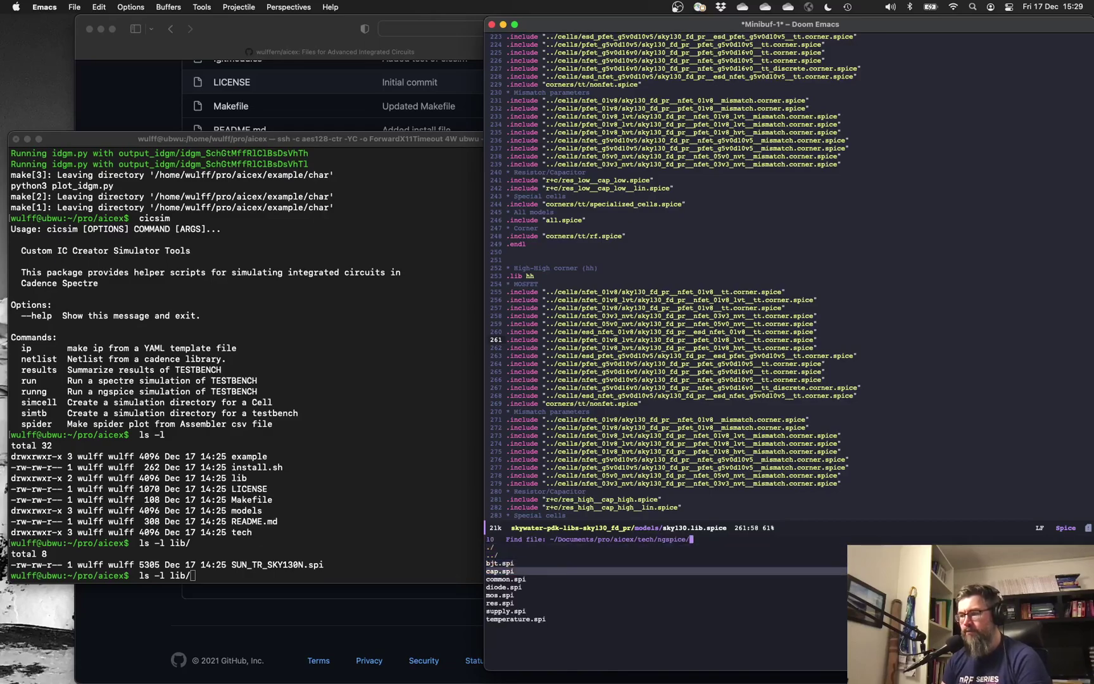
key("Down")
key("Down")
key("Down")
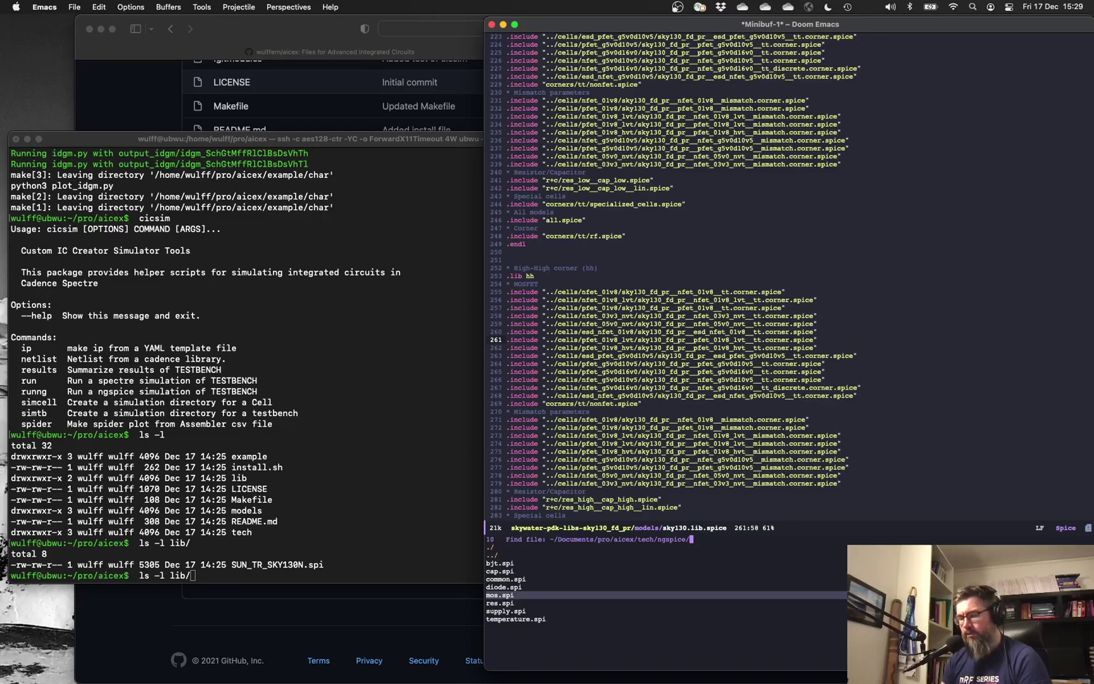
key("Return")
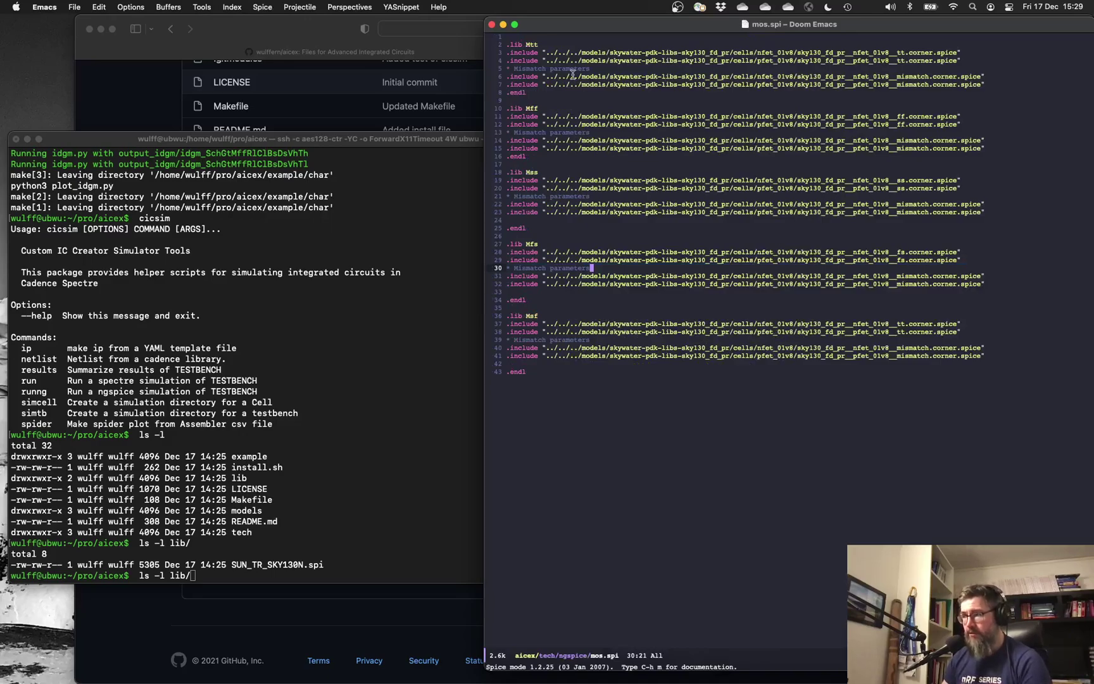
- Review the Mtt and Mff .lib corner sections, then start a new file search
left_click(520, 44)
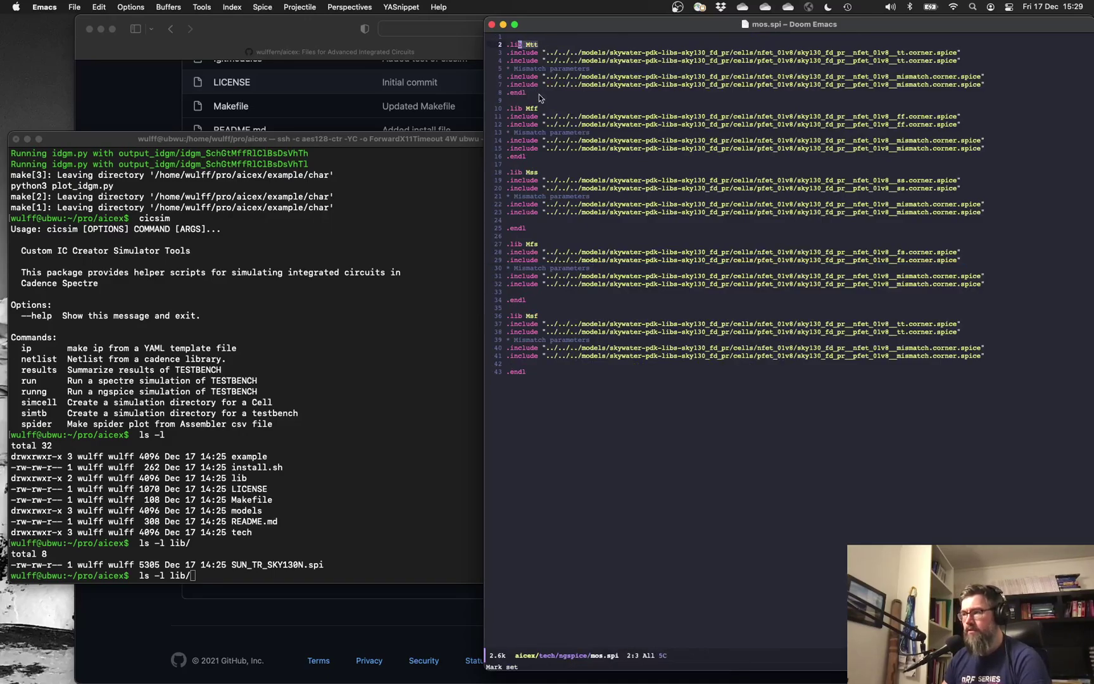
left_click(541, 107)
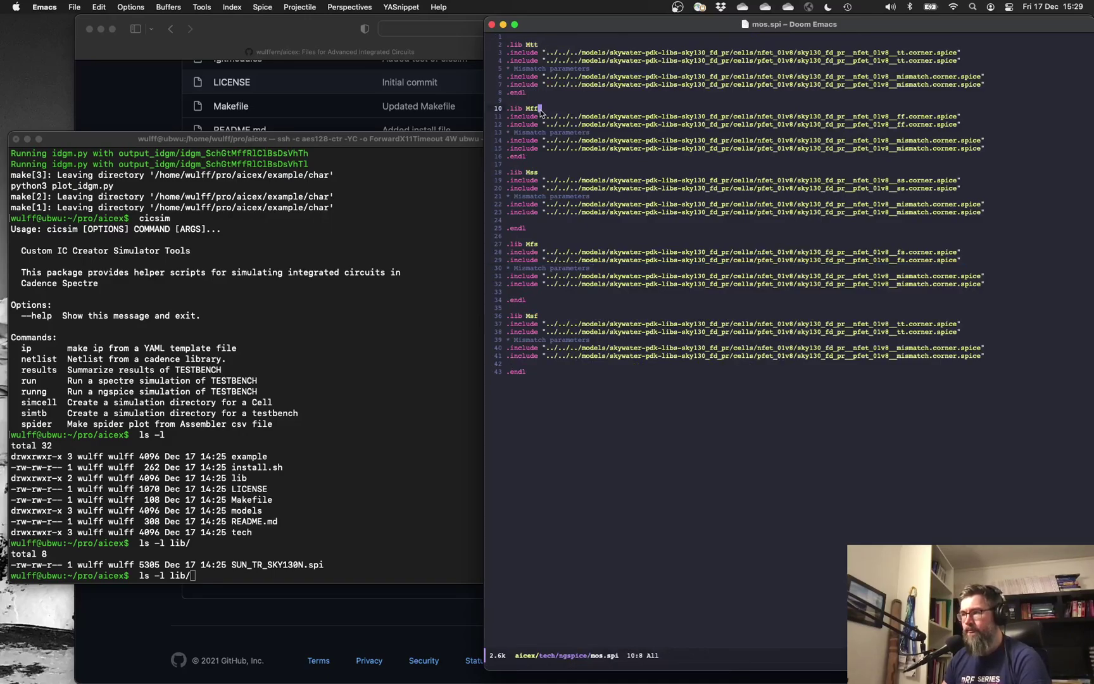
left_click(626, 237)
key("space")
key("f")
key("f")
key("BackSpace")
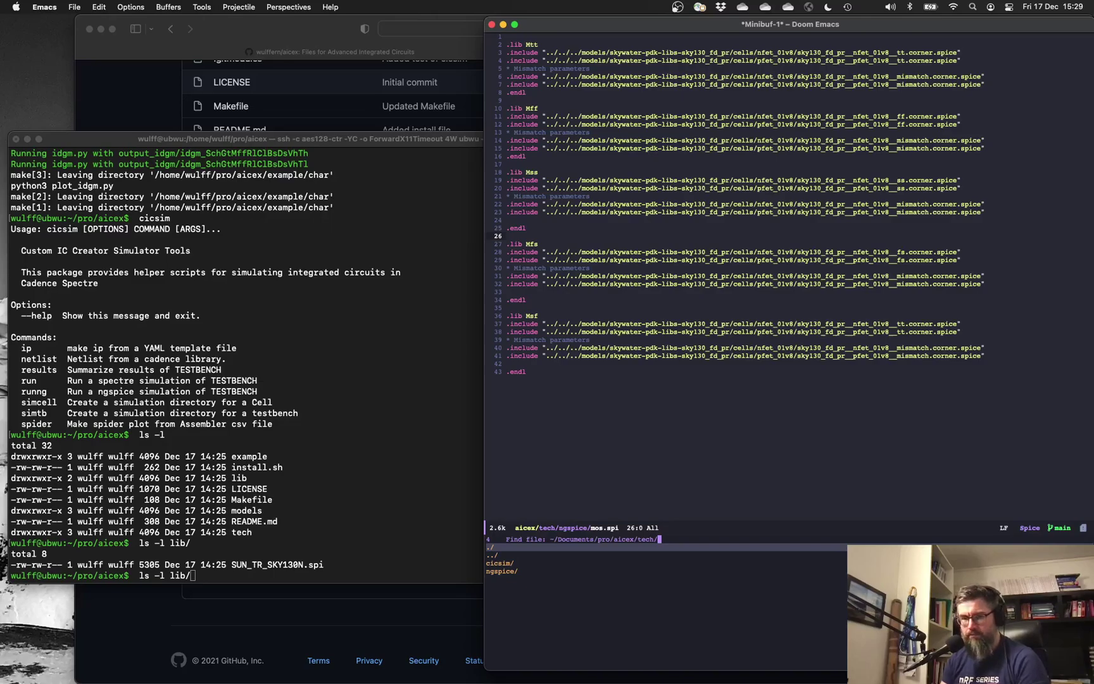
- Open aicex/example/cicsim.yaml and bring the terminal forward
key("BackSpace")
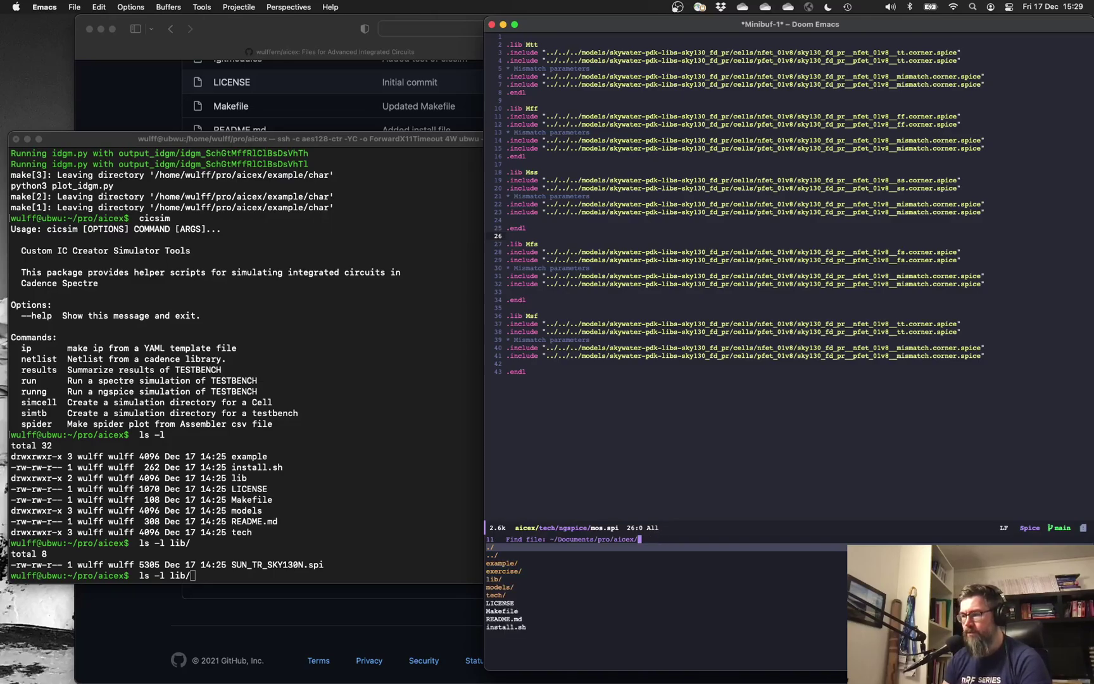
key("BackSpace")
type("aicex/example/")
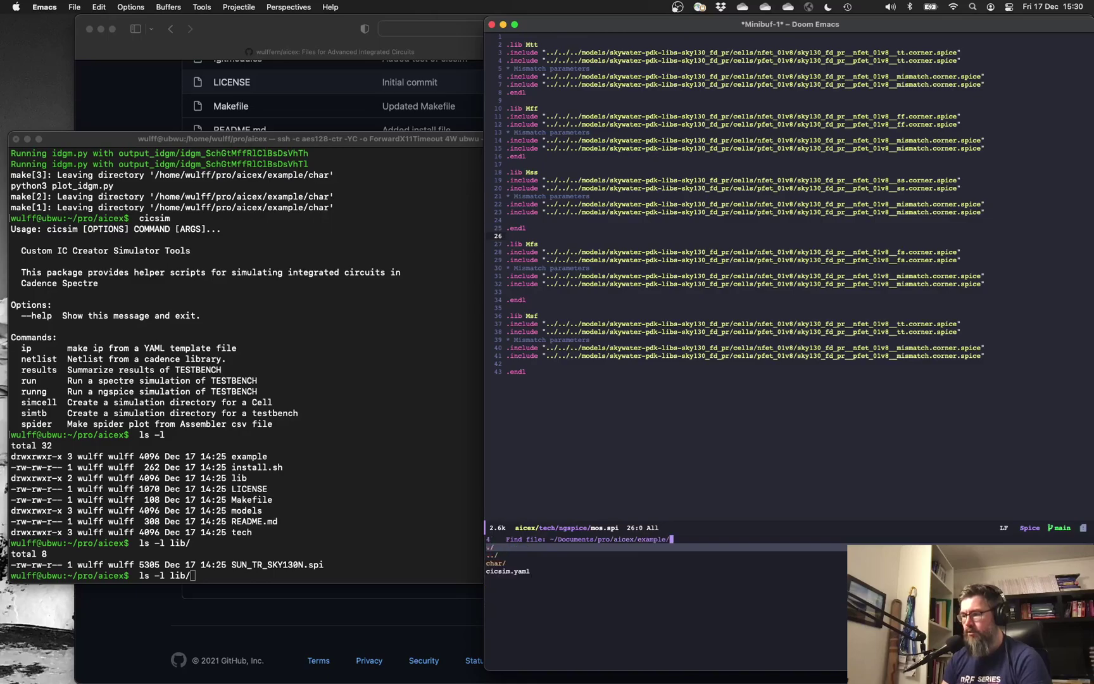
key("Down")
key("Down")
key("Down")
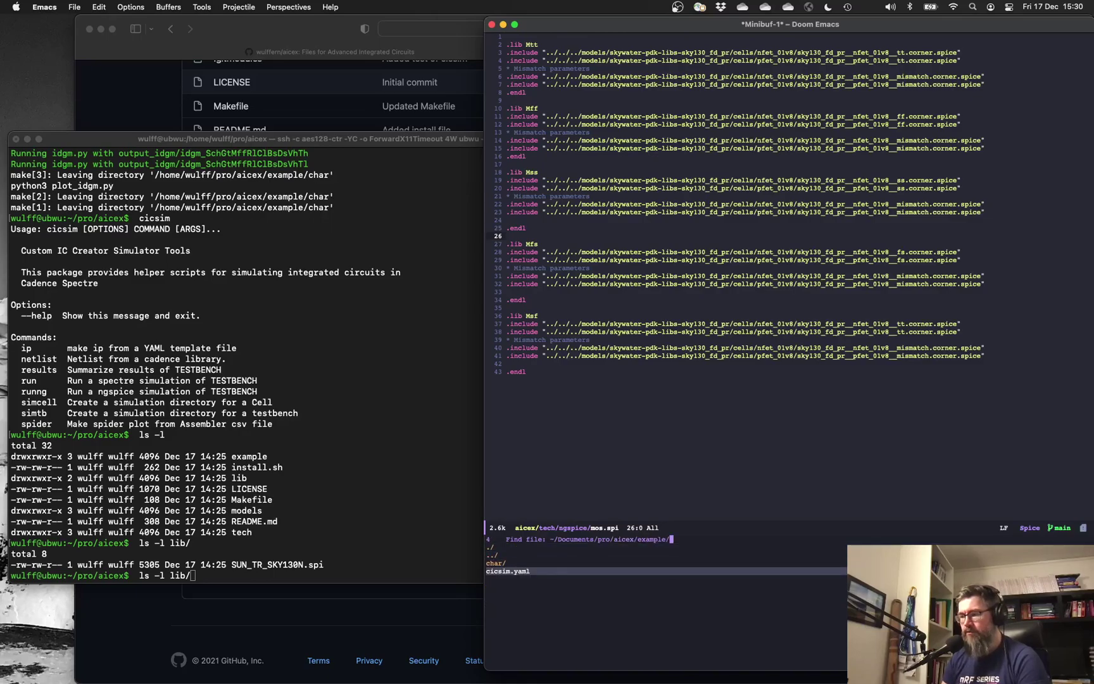
key("Return")
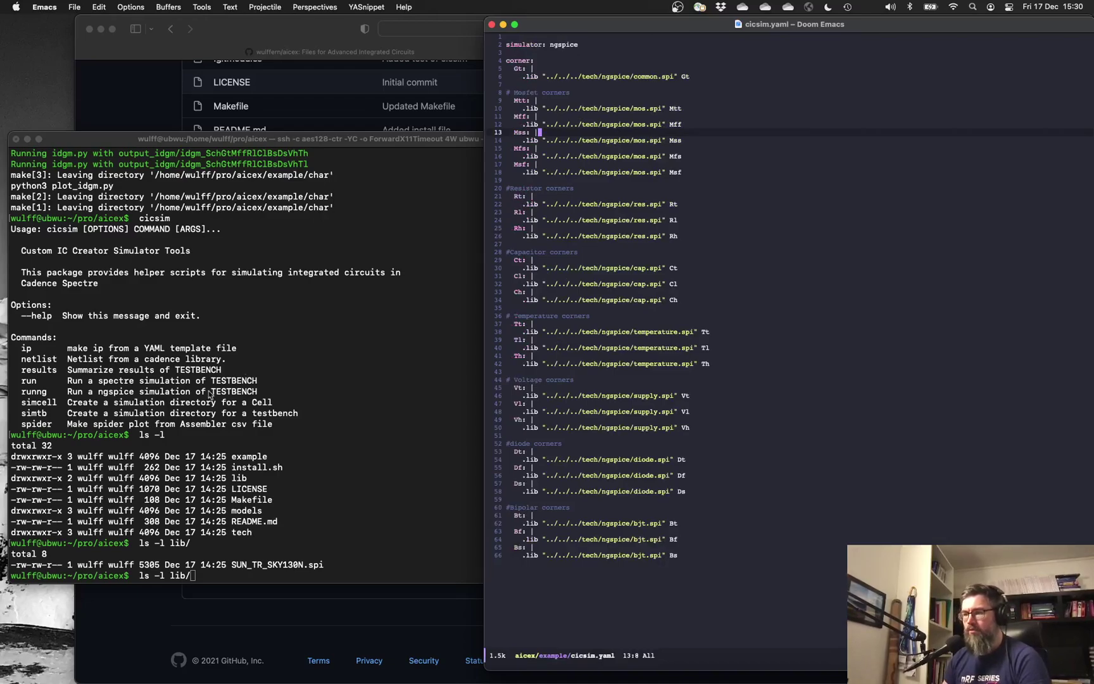
left_click(213, 417)
- Dry-run make typical -n at the aicex top level
key("ctrl+a")
key("ctrl+k")
type("make typical ")
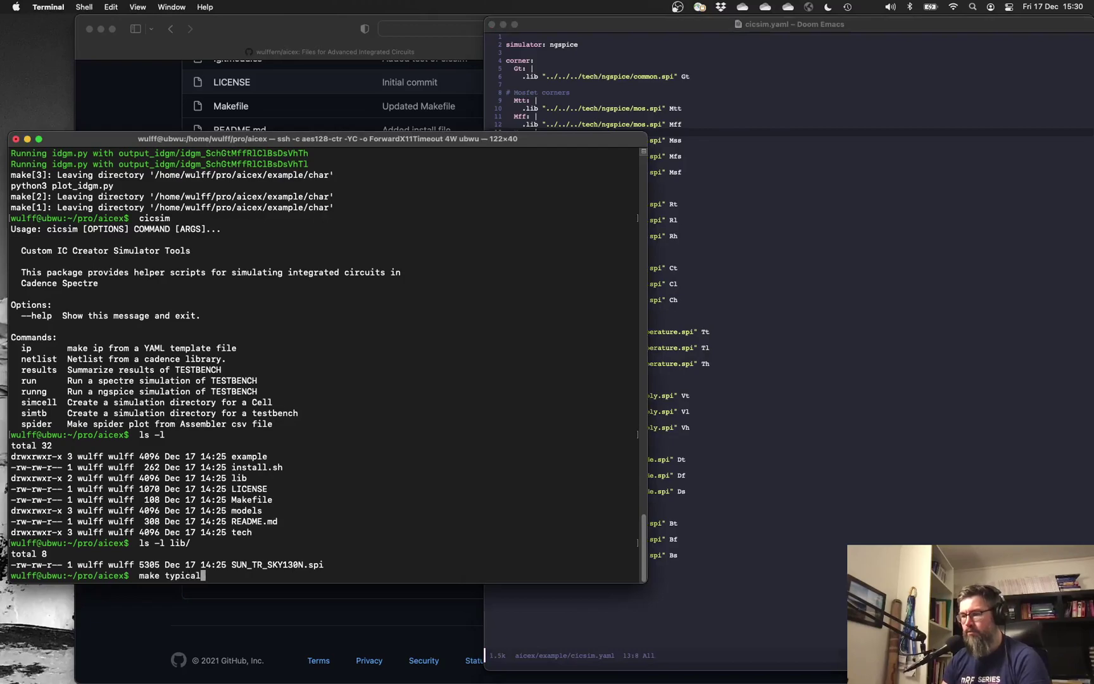
type("-n")
key("Return")
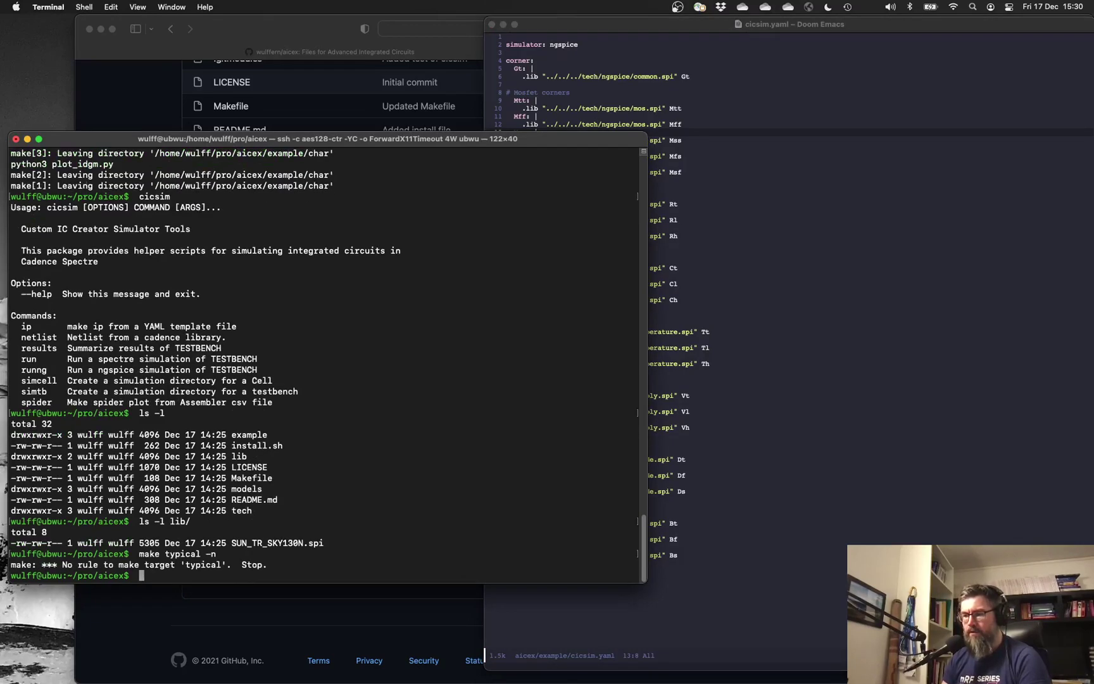
- Rerun make typical -n in example/char and select the listed corner names
type("cd ex")
key("Tab")
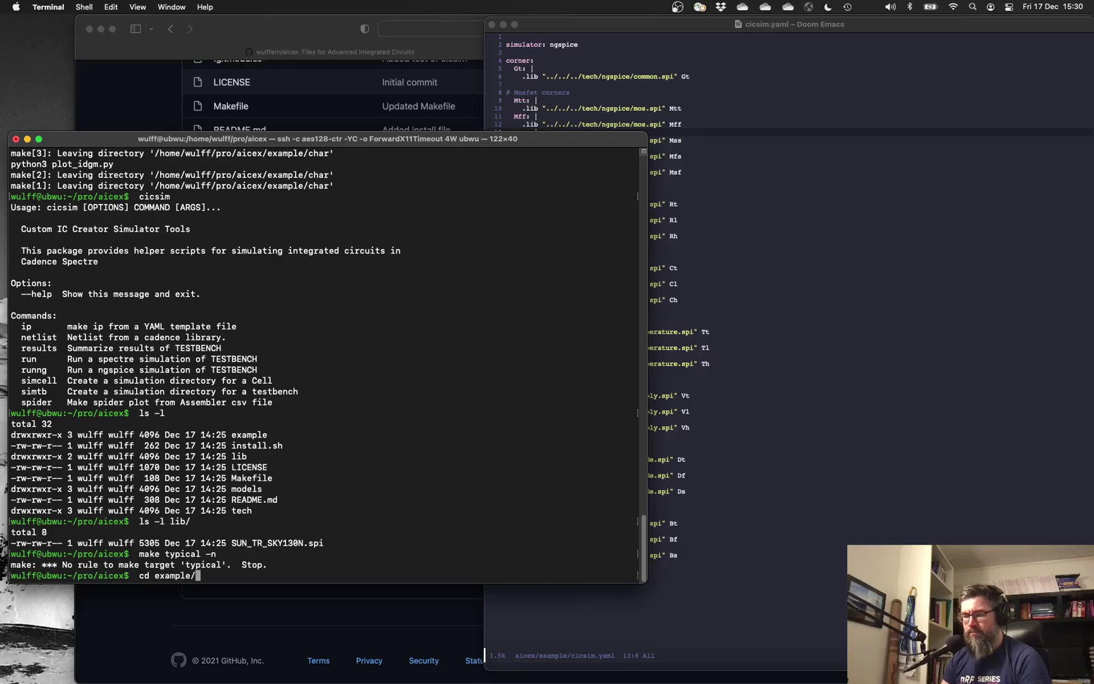
type("ch")
key("Tab")
key("Return")
key("Up")
key("Up")
key("Return")
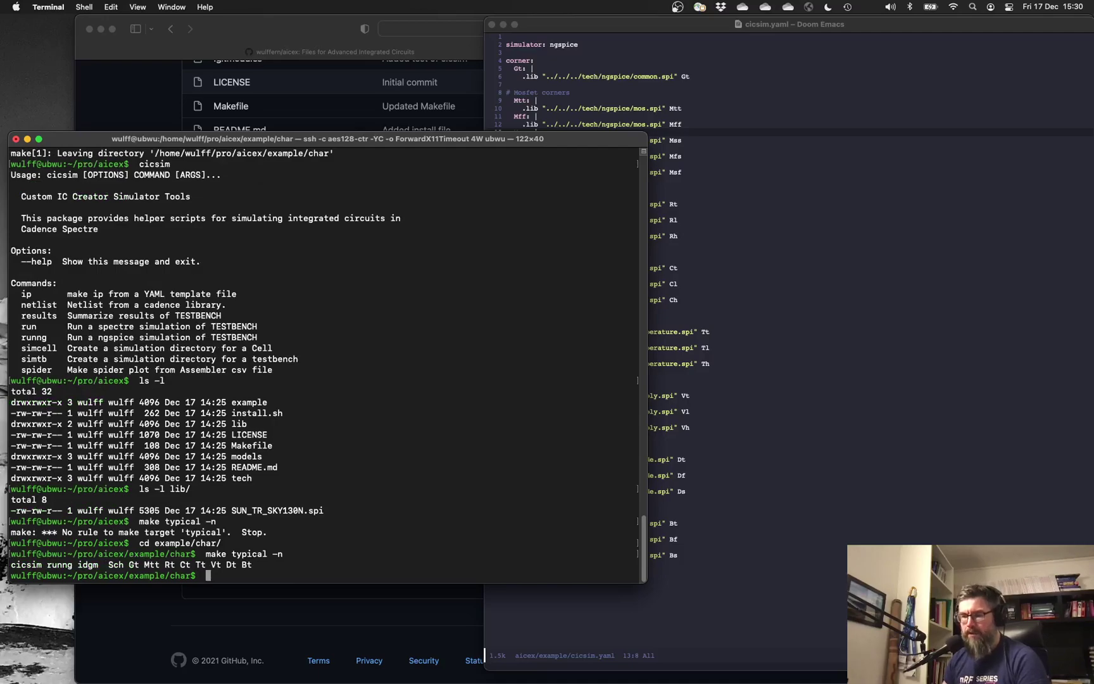
left_click_drag(110, 565, 237, 564)
left_click(760, 222)
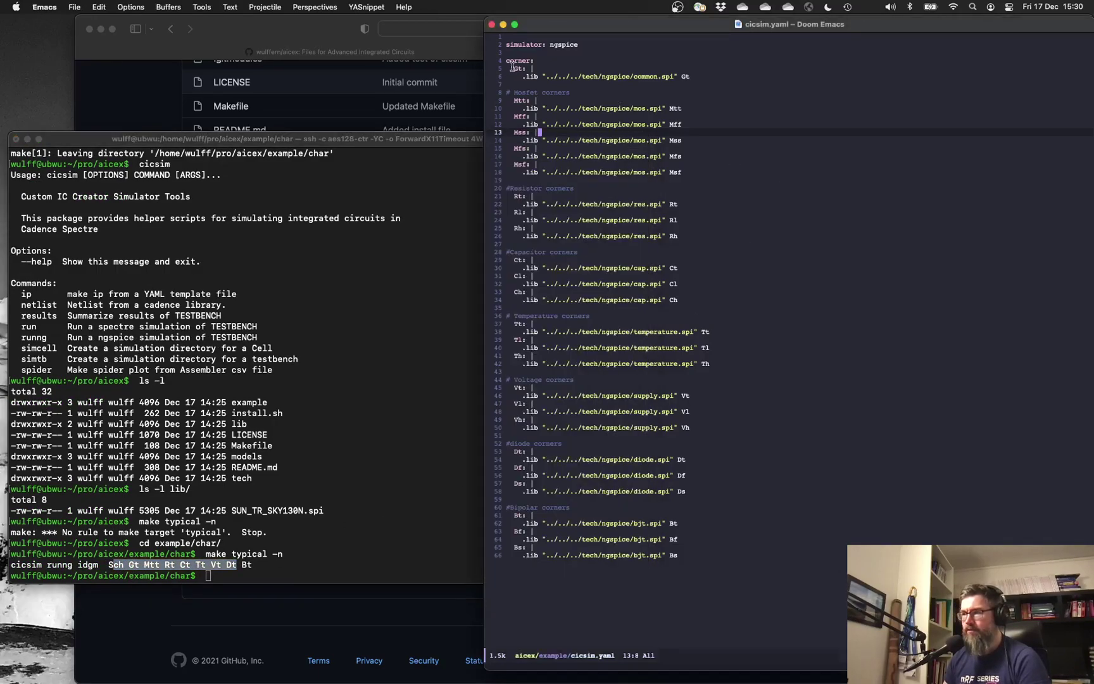
left_click(513, 67)
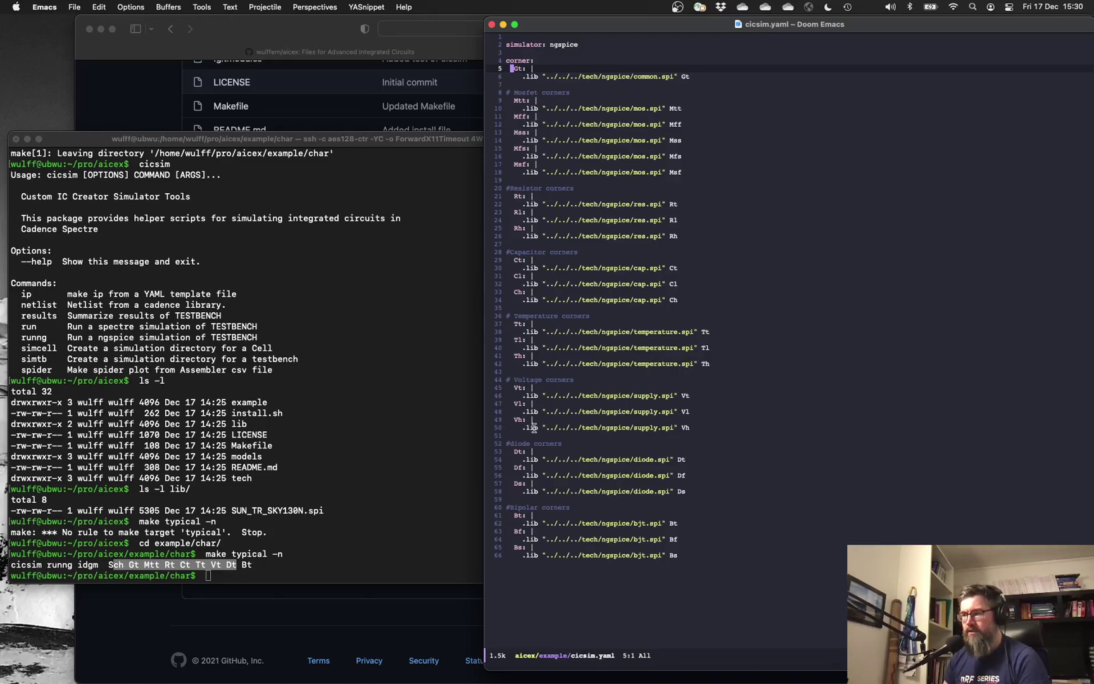
- In Terminal, change the recalled make typical -n command to make tfs -n and run it
left_click(236, 572)
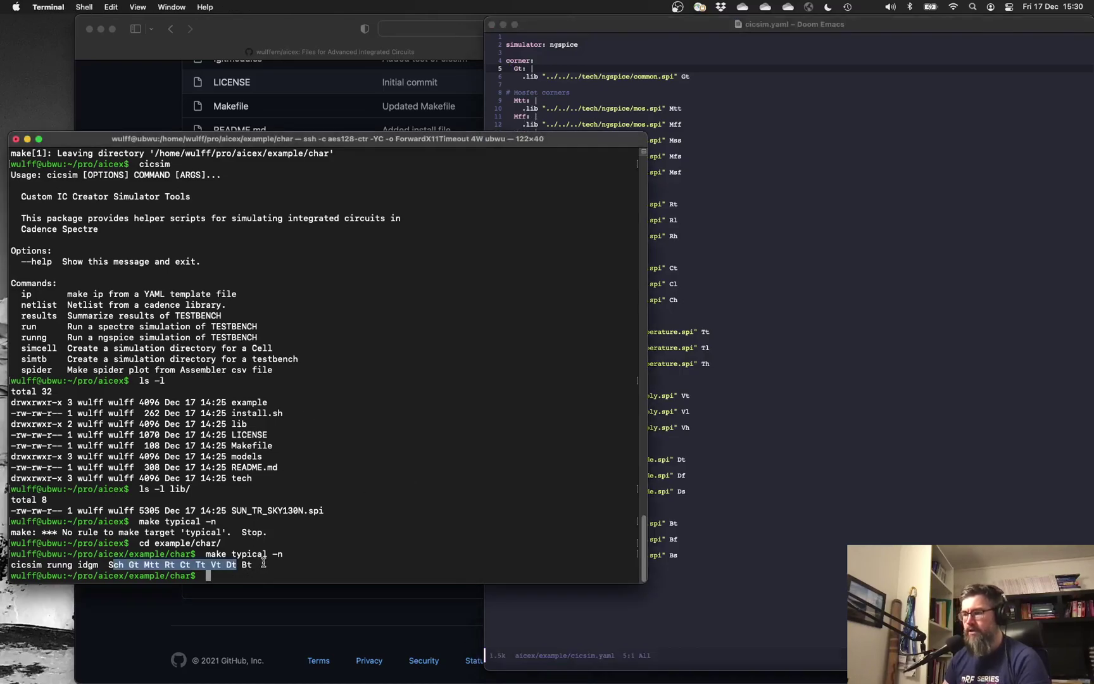
key("Up")
key("Left")
key("Left")
key("Left")
key("BackSpace")
key("BackSpace")
key("BackSpace")
key("BackSpace")
key("BackSpace")
key("BackSpace")
key("BackSpace")
type("tfs")
key("Return")
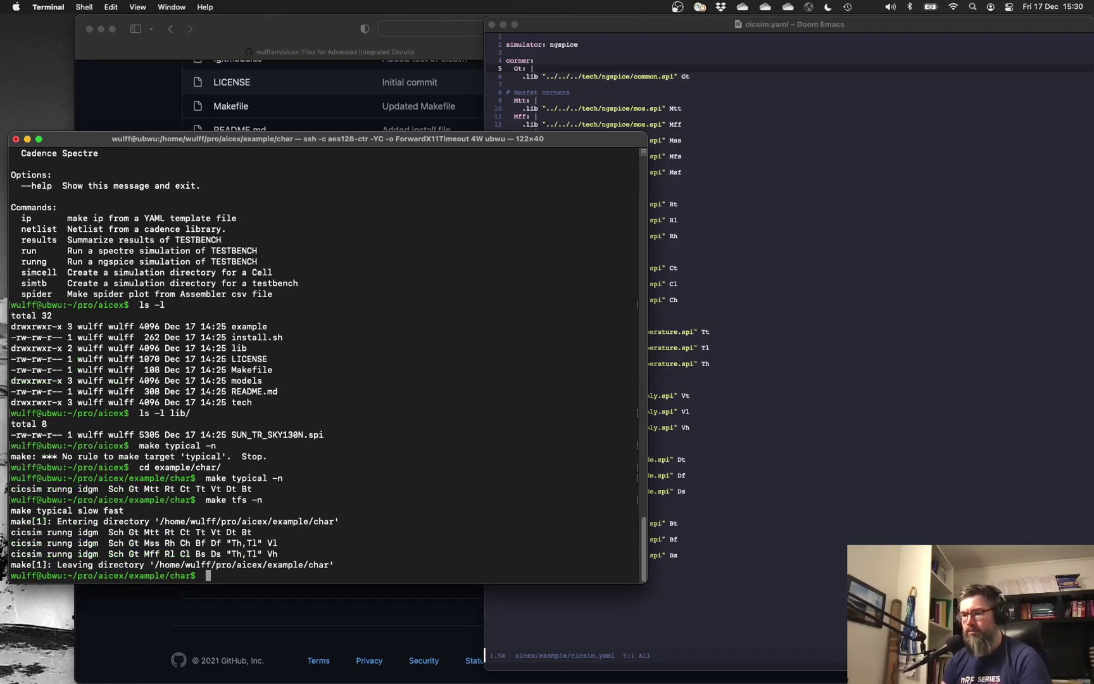
- Highlight the slow and fast corner runs and the Th,Tl pair, then return to Emacs's Ct entry
left_click_drag(279, 554, 109, 544)
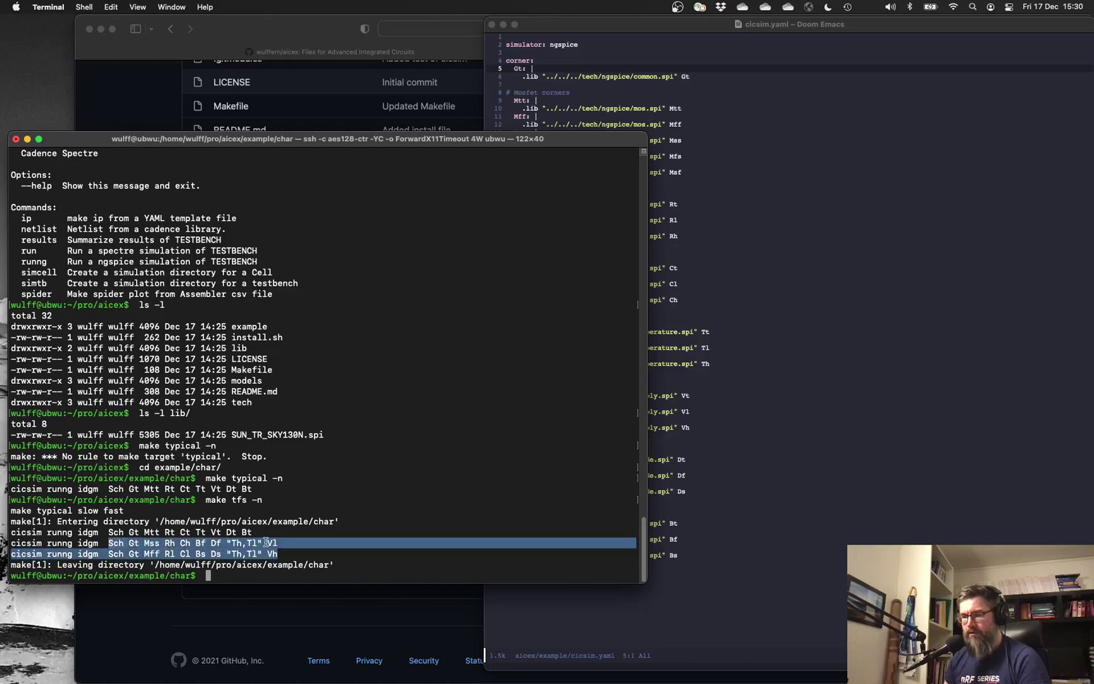
left_click_drag(258, 543, 230, 543)
left_click(286, 547)
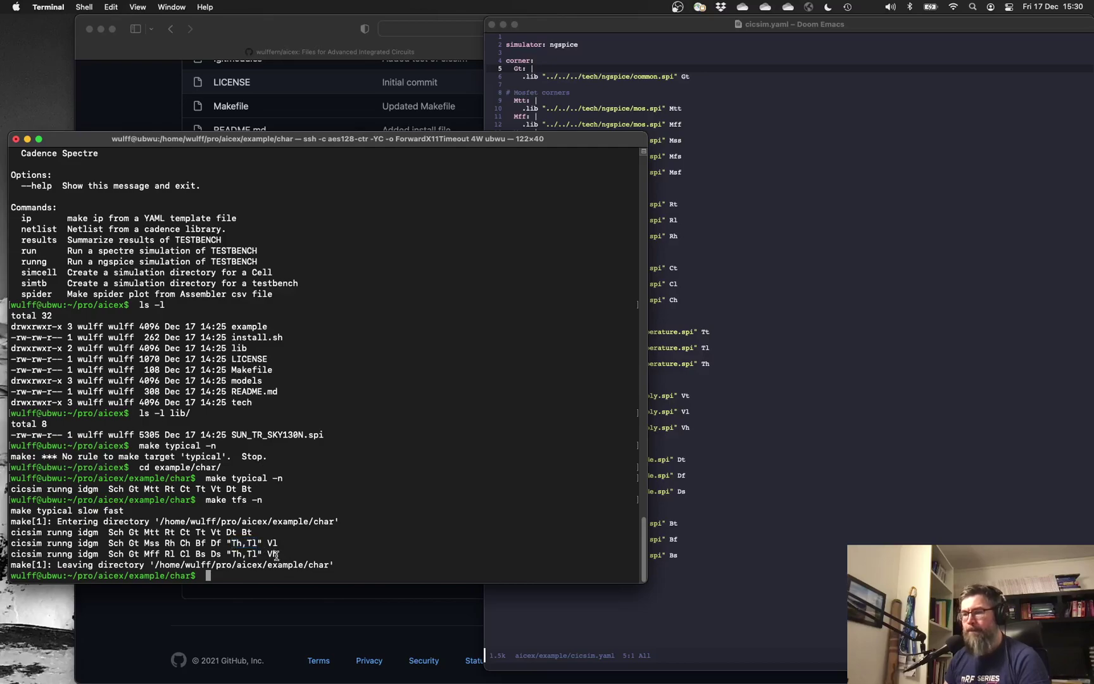
left_click(765, 394)
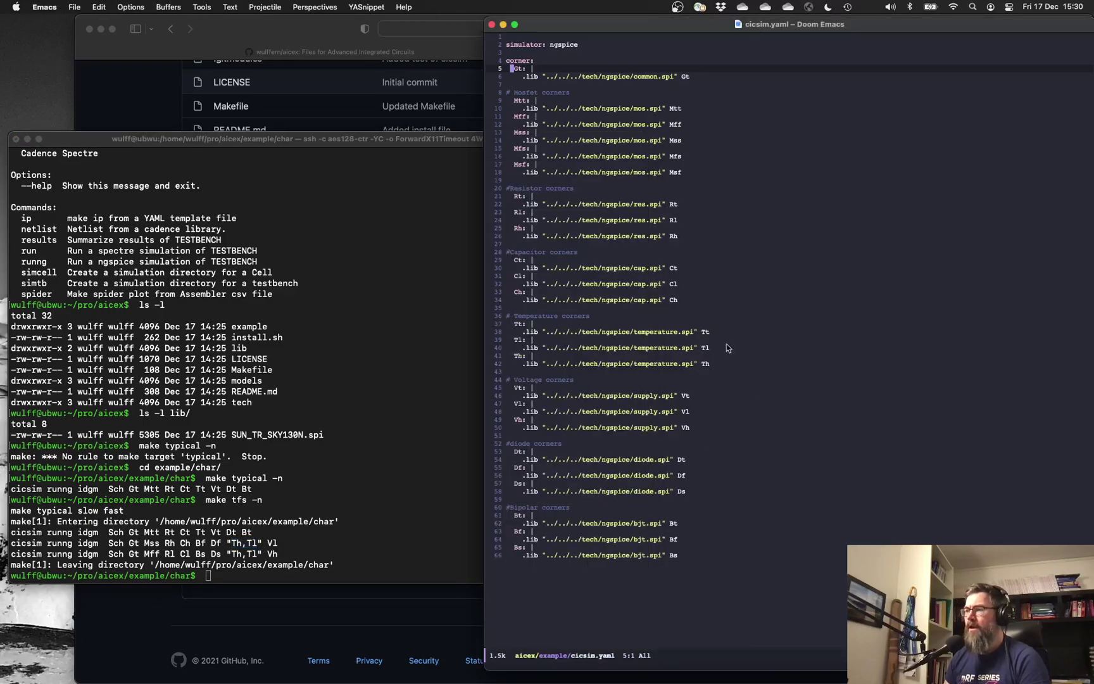
left_click(766, 256)
- Use SPC . to open example/char/idgm.spi
key("space")
key("period")
key("Down")
key("Down")
key("Return")
key("Down")
key("Down")
key("Down")
key("Down")
key("Down")
key("Down")
key("Down")
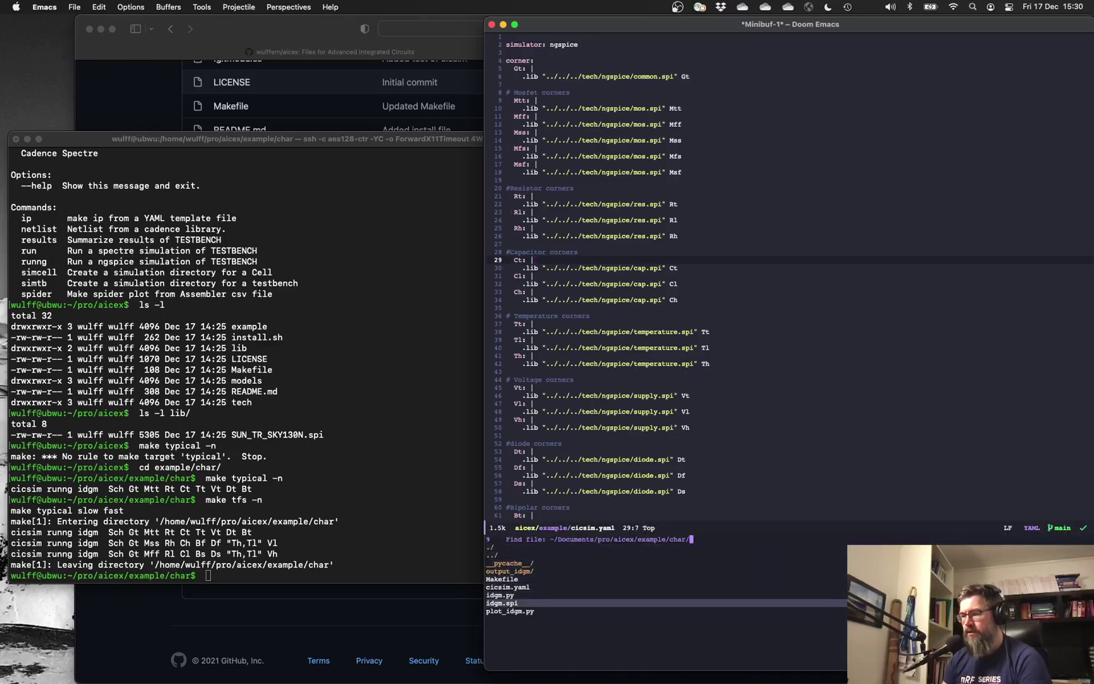
key("Return")
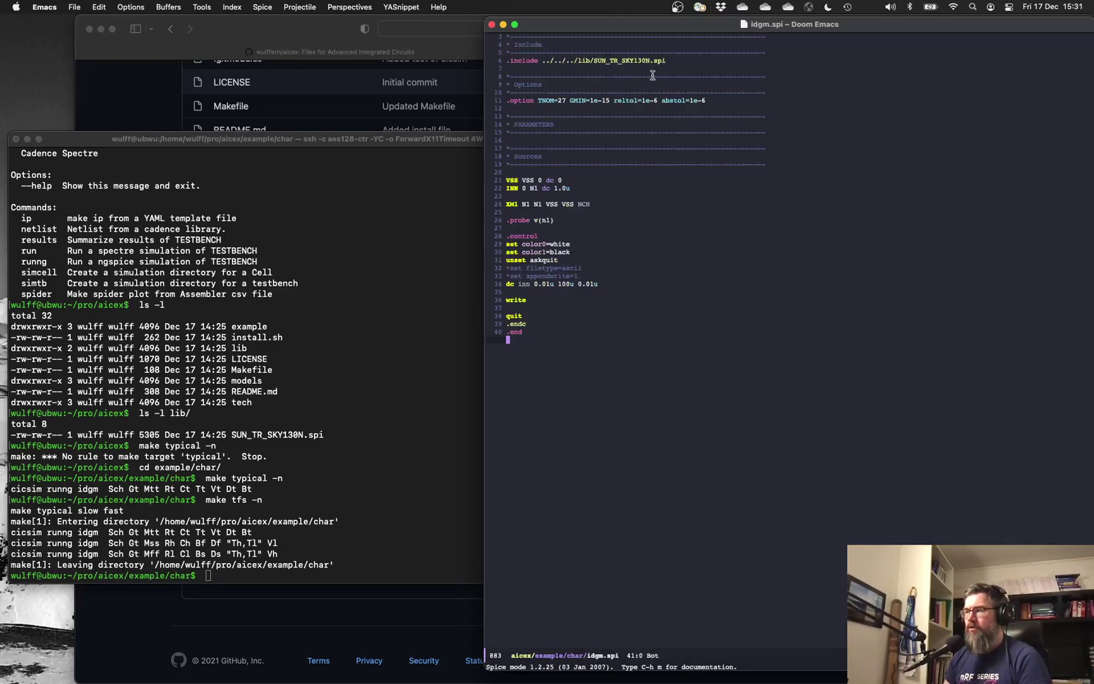
- Walk through the SUN_TR_SKY130N.spi include, the sources and transistor instance, and the .control block
left_click_drag(682, 63, 513, 63)
left_click(537, 84)
left_click_drag(508, 179, 586, 224)
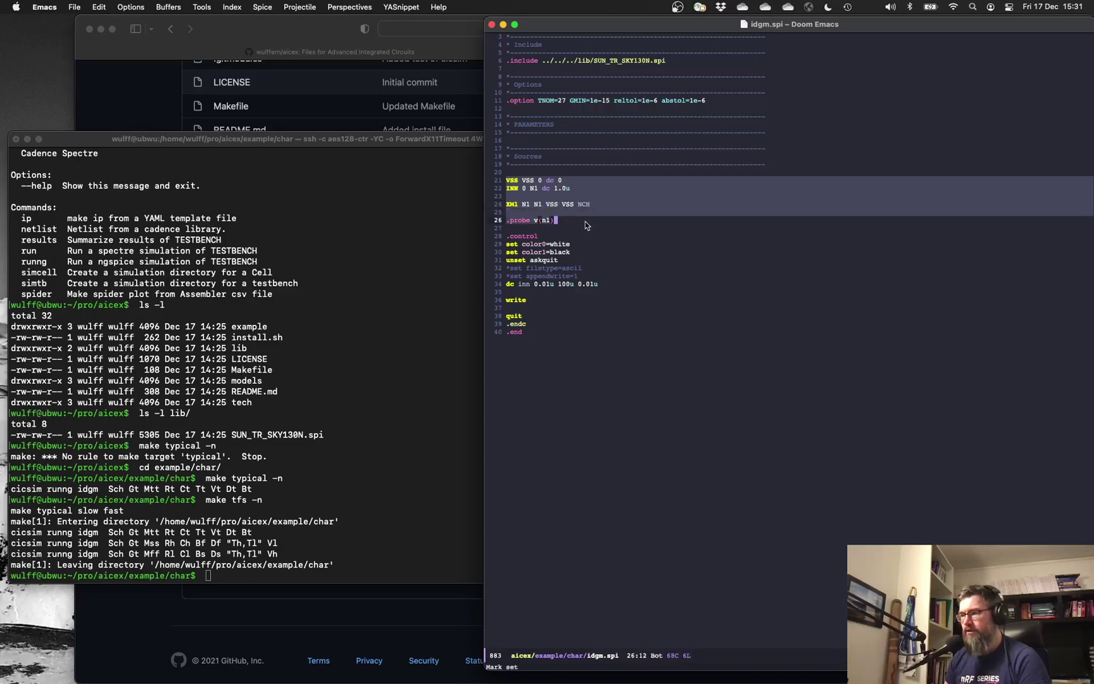
left_click(557, 237)
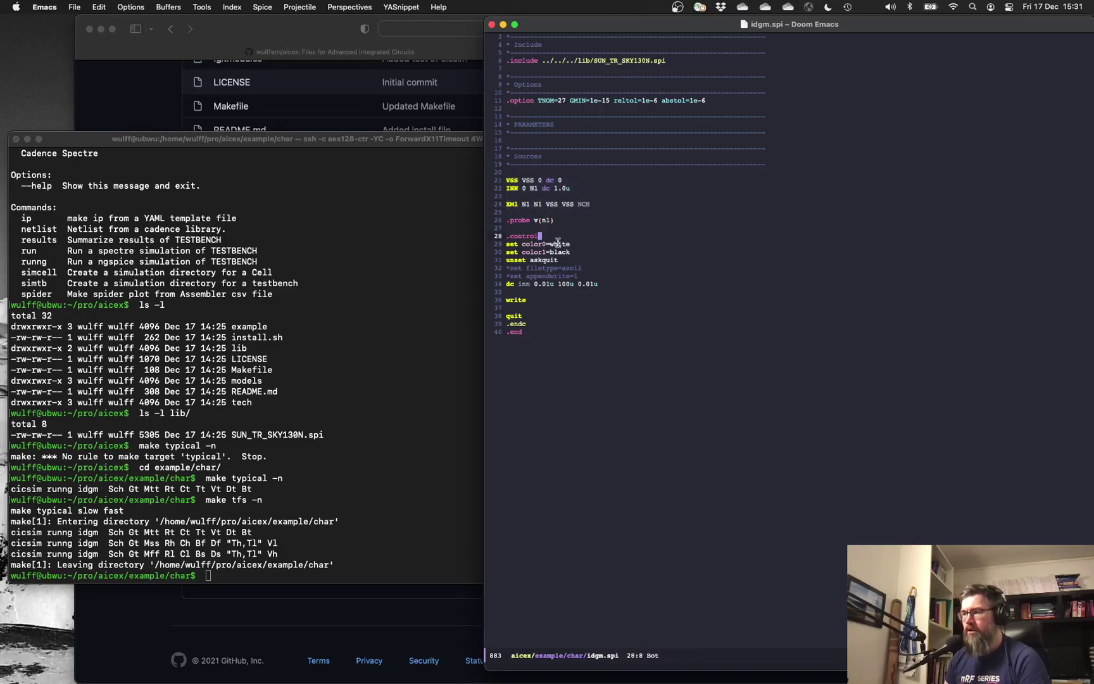
left_click(533, 318)
left_click(650, 307)
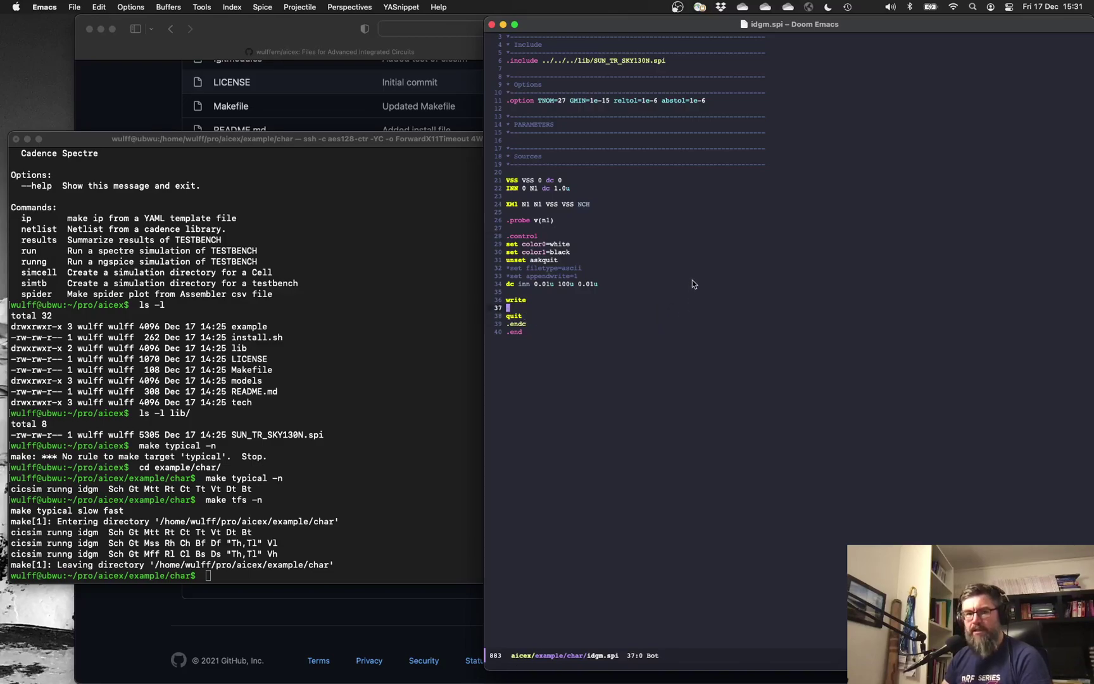
- Run M-x menu-set-font and pick a bigger size in the Fonts panel, twice
key("alt+x")
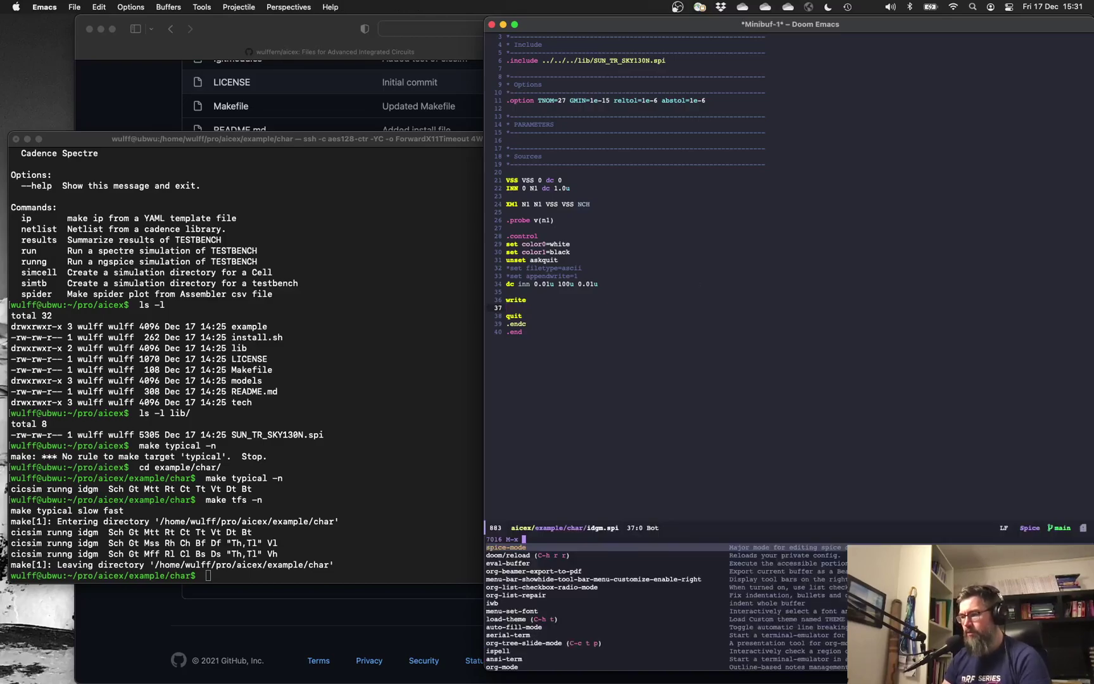
type("mode")
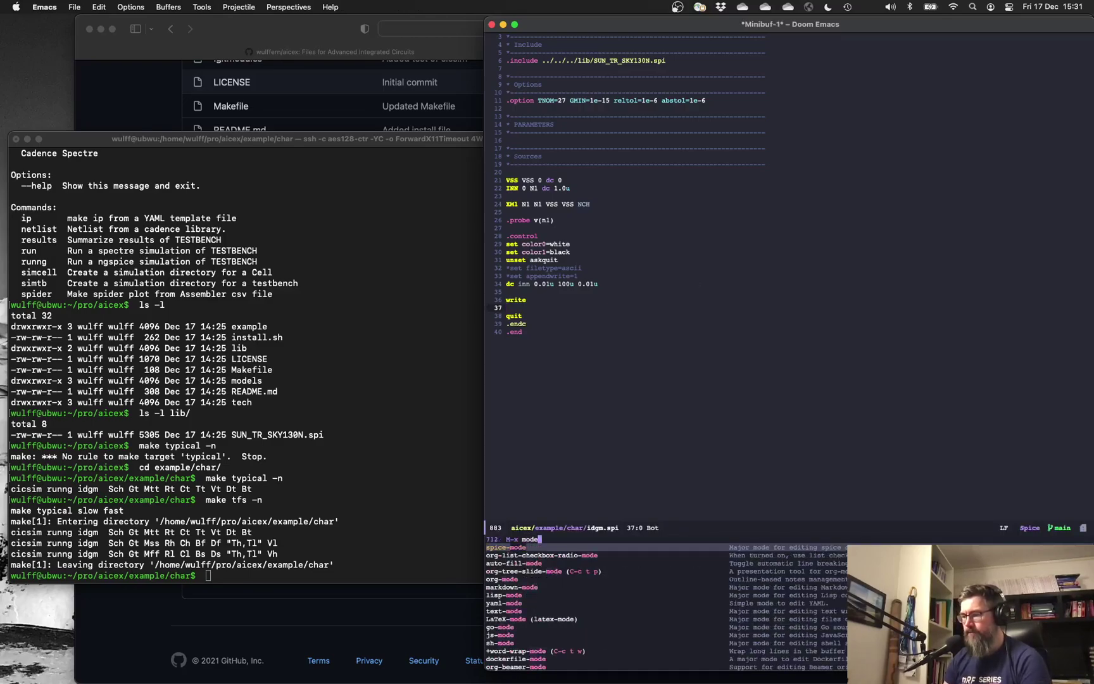
type("-")
key("BackSpace")
key("BackSpace")
key("BackSpace")
key("BackSpace")
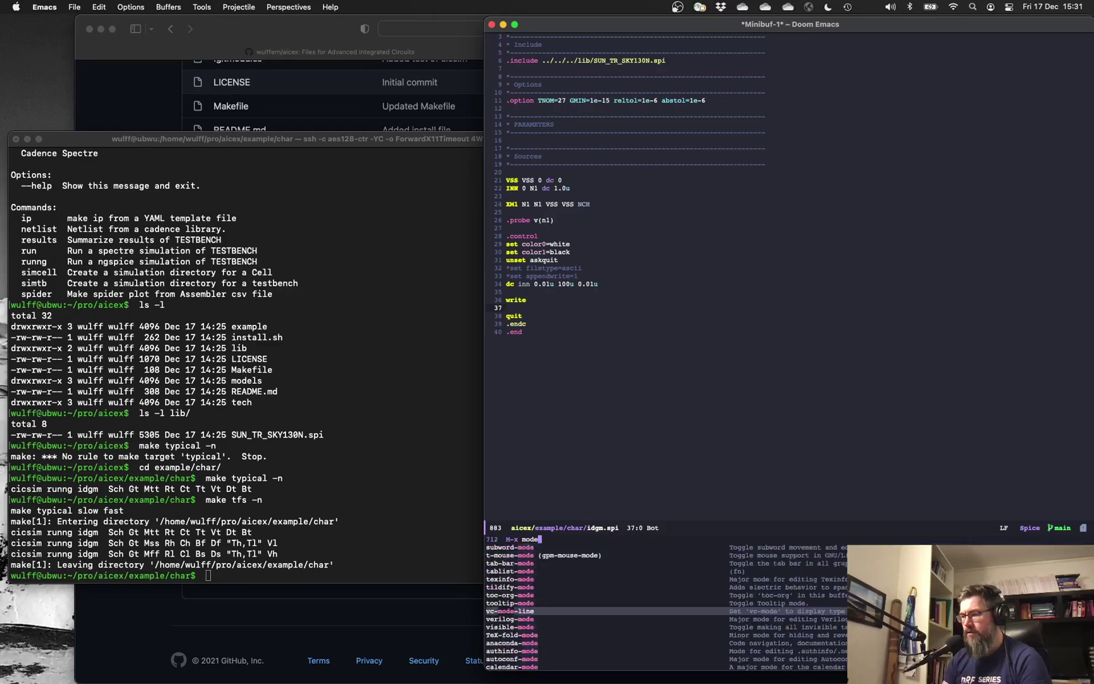
type("enu-")
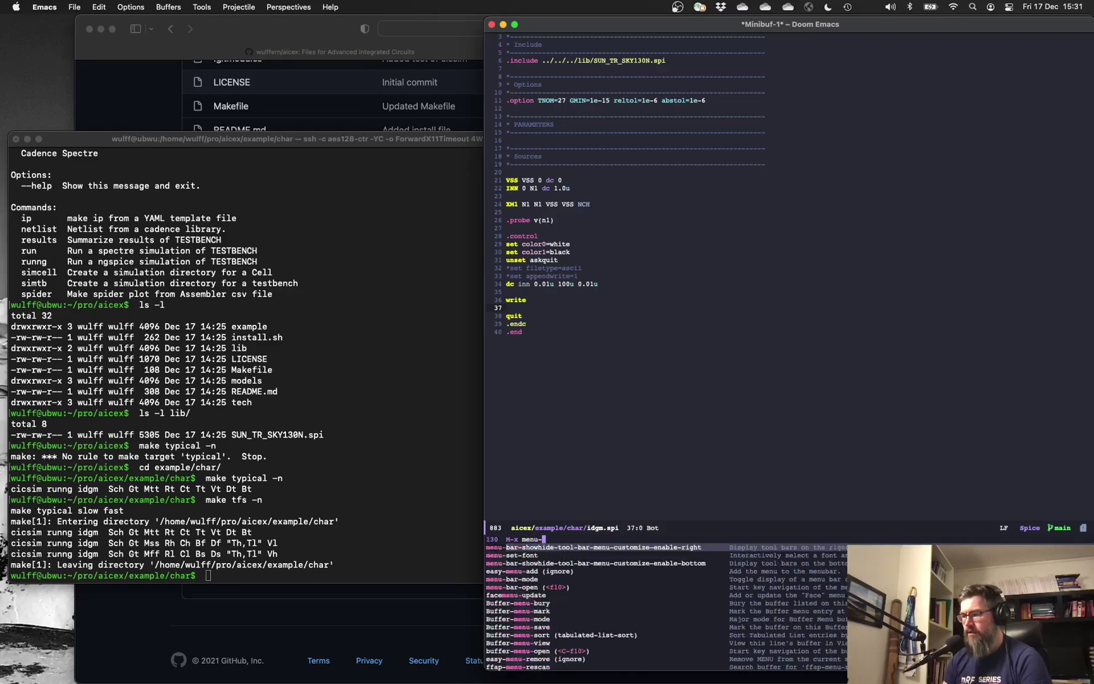
key("Down")
key("Return")
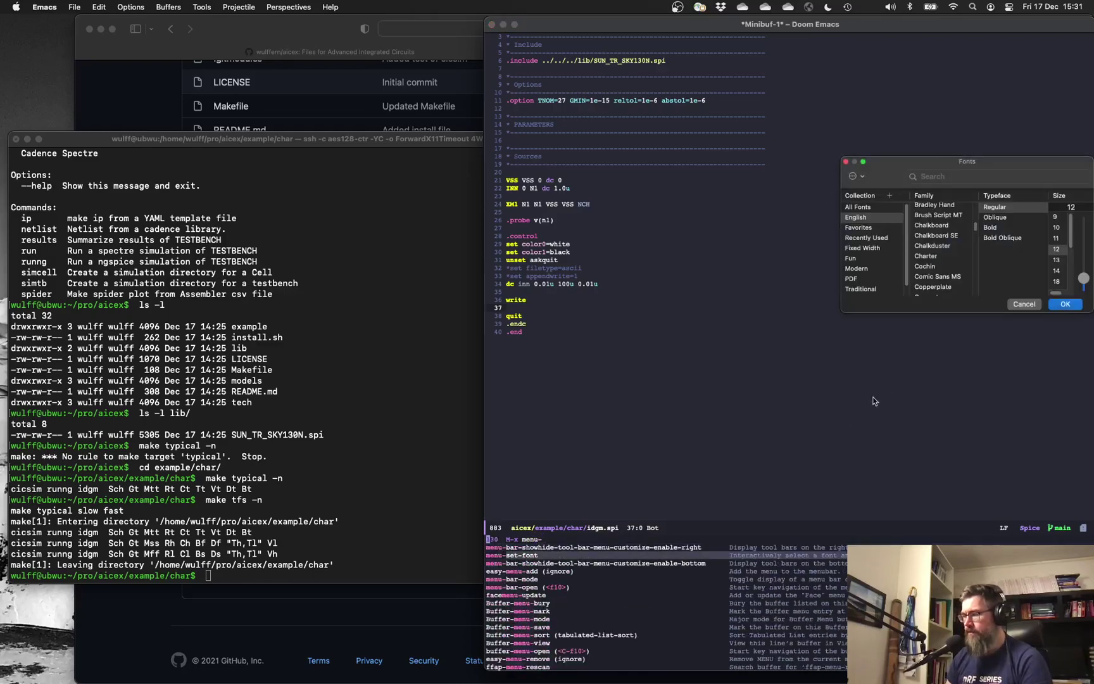
left_click(1064, 283)
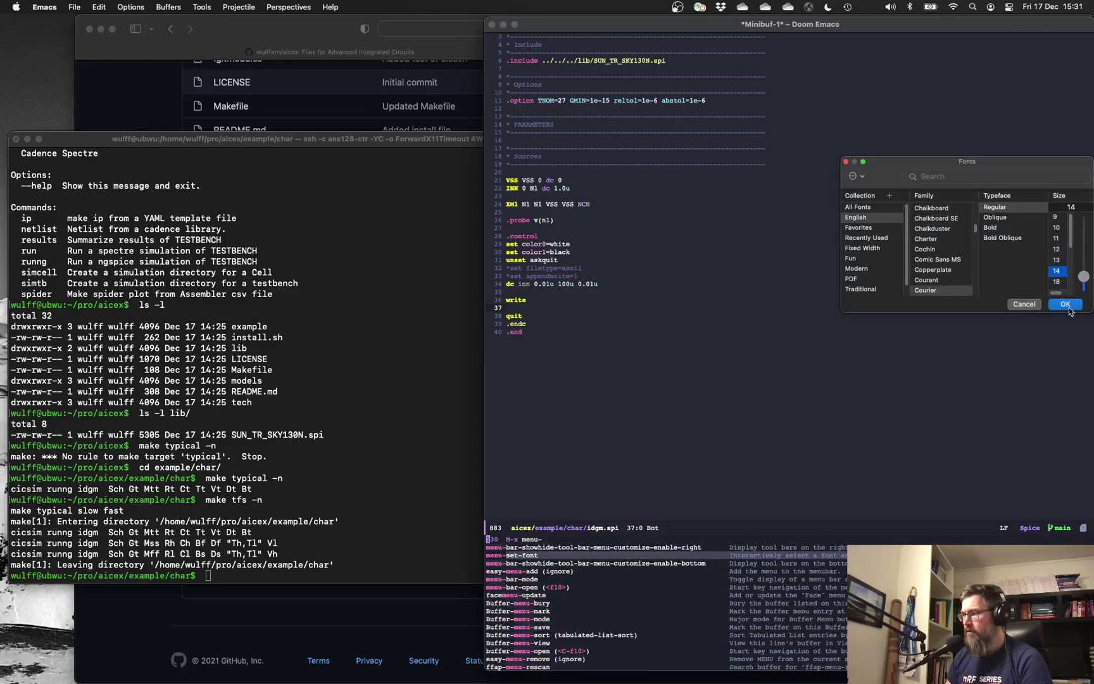
left_click(1066, 306)
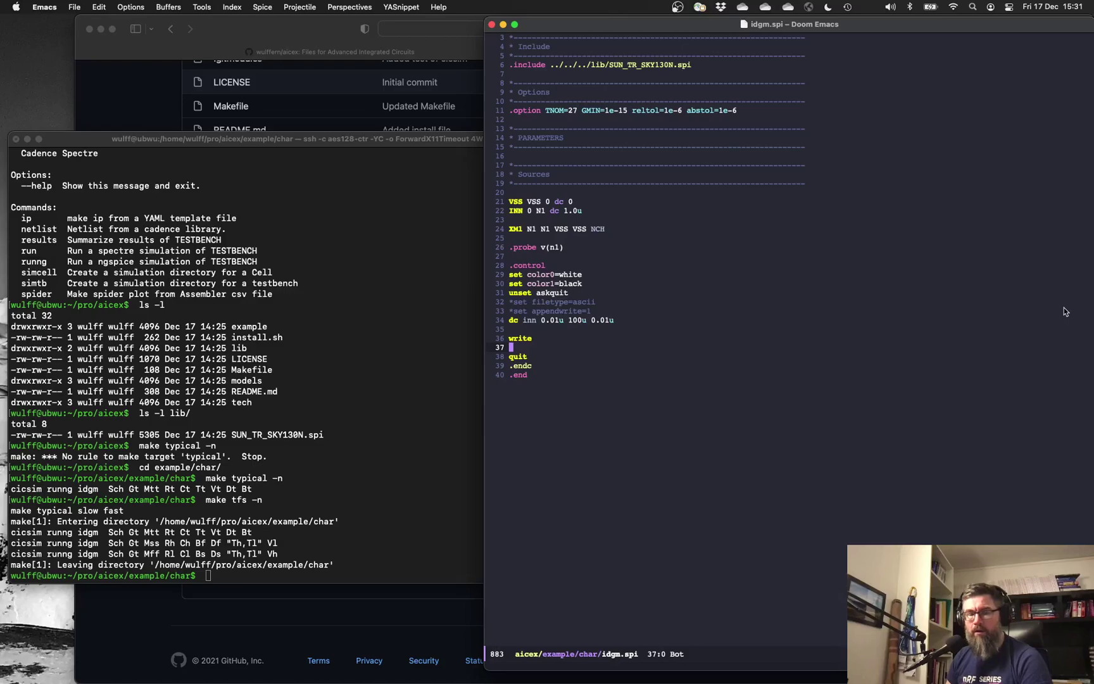
key("alt+x")
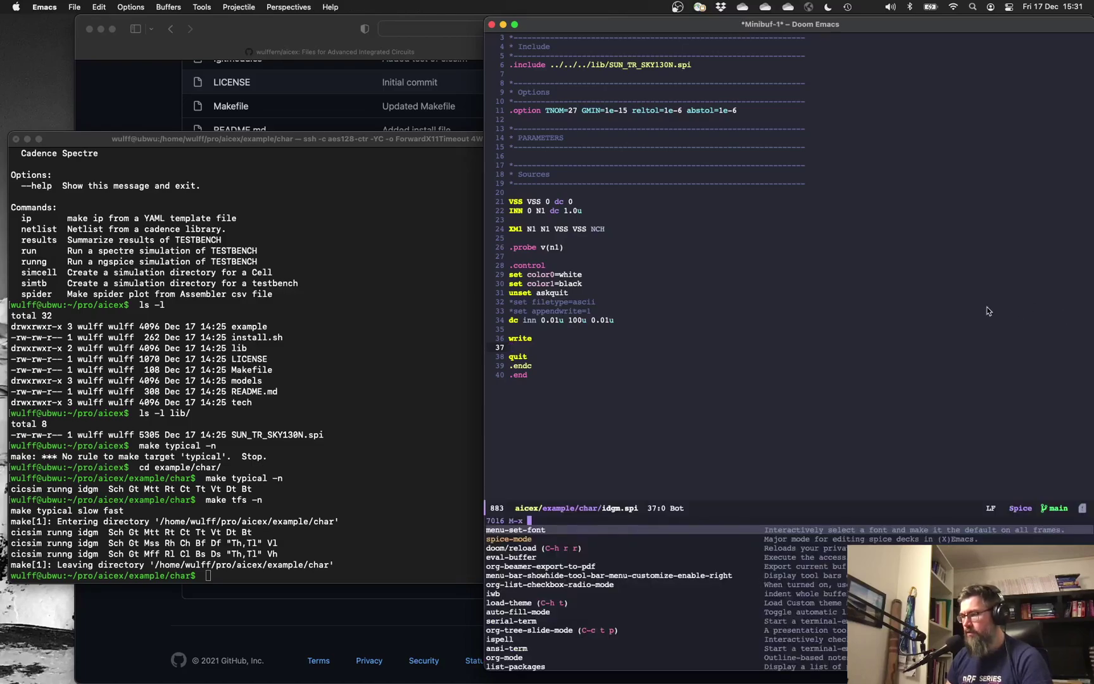
key("Return")
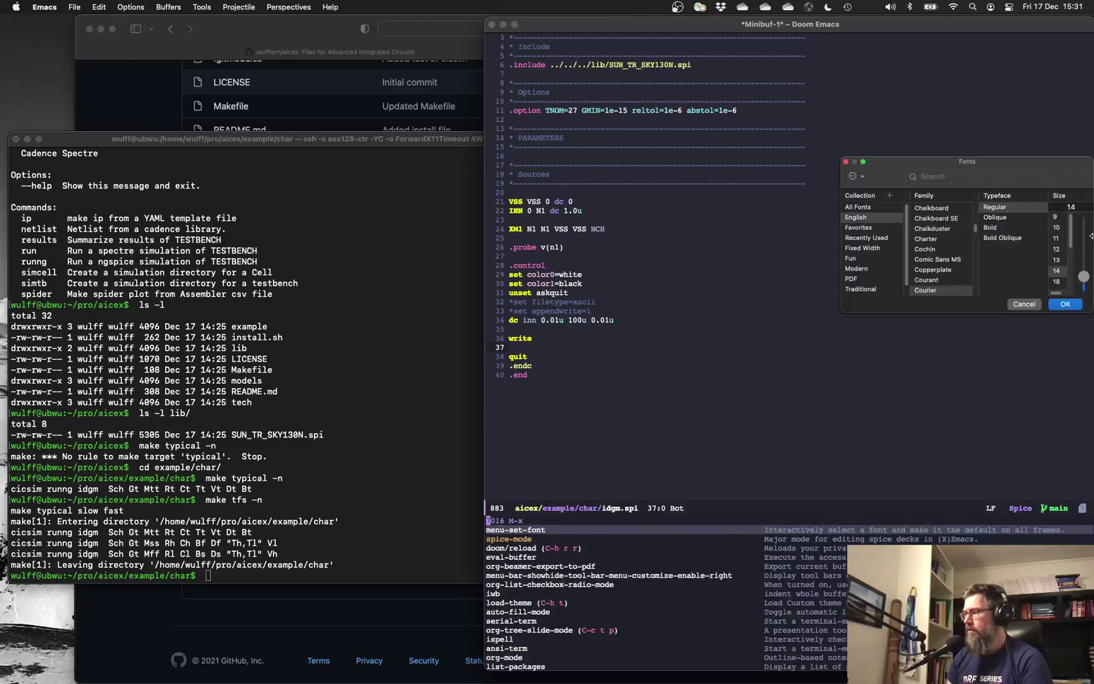
left_click(1057, 271)
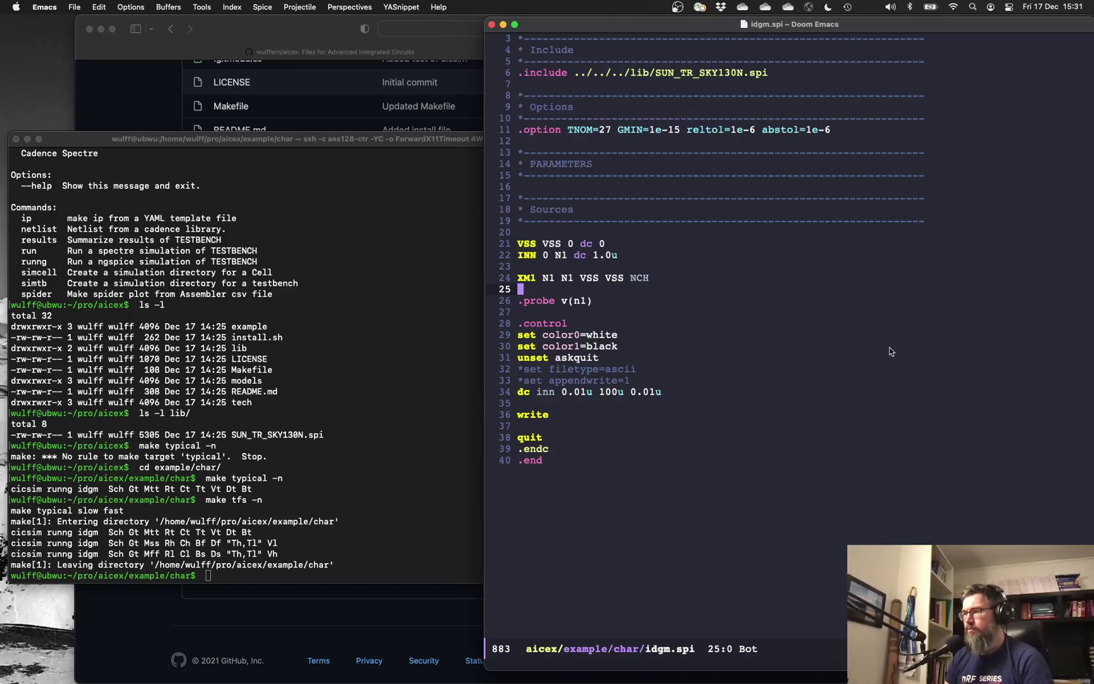
- Open the char folder's Makefile and look over its corner and plotall targets
key("space")
key("f")
key("f")
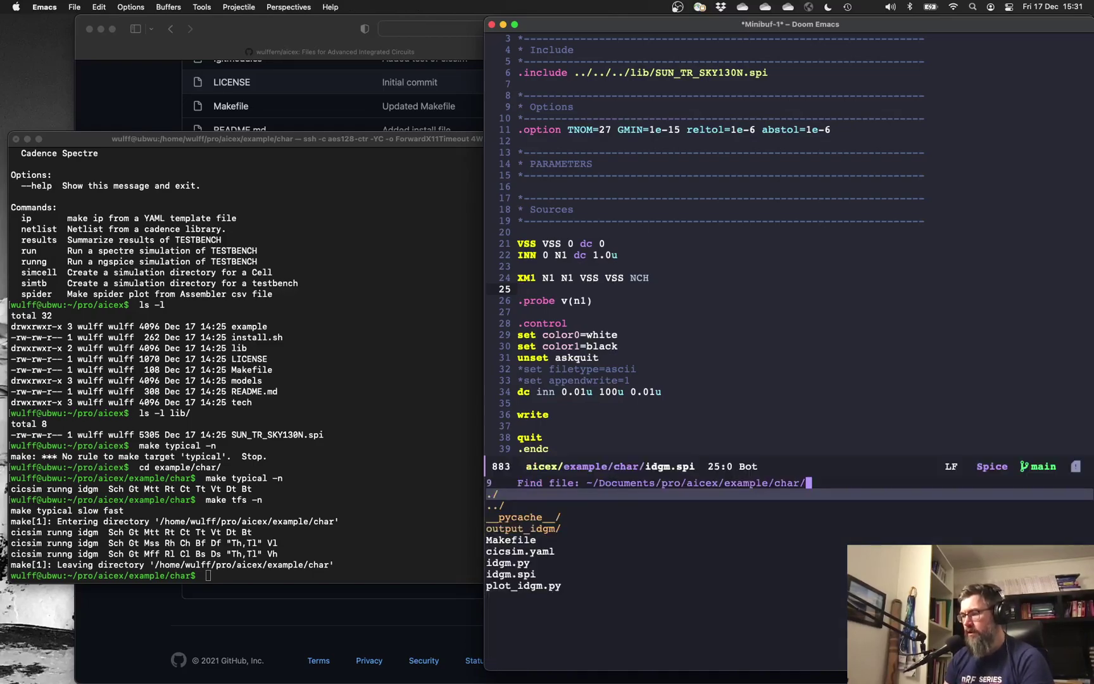
key("Down")
key("Down")
key("Down")
key("Down")
key("Return")
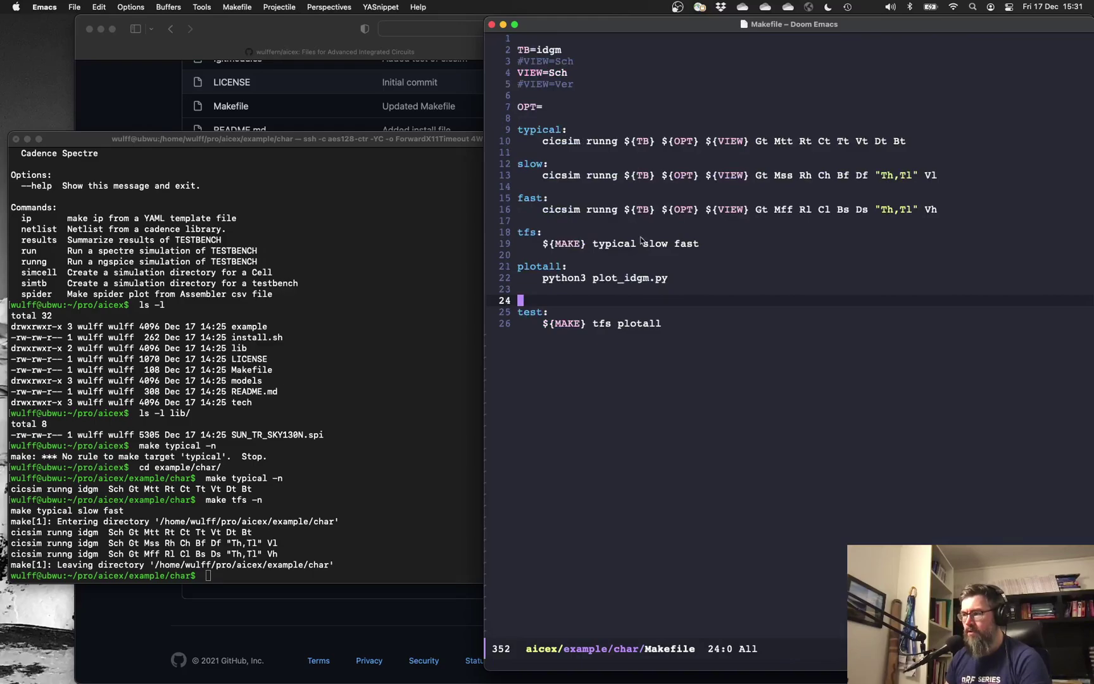
left_click(680, 281)
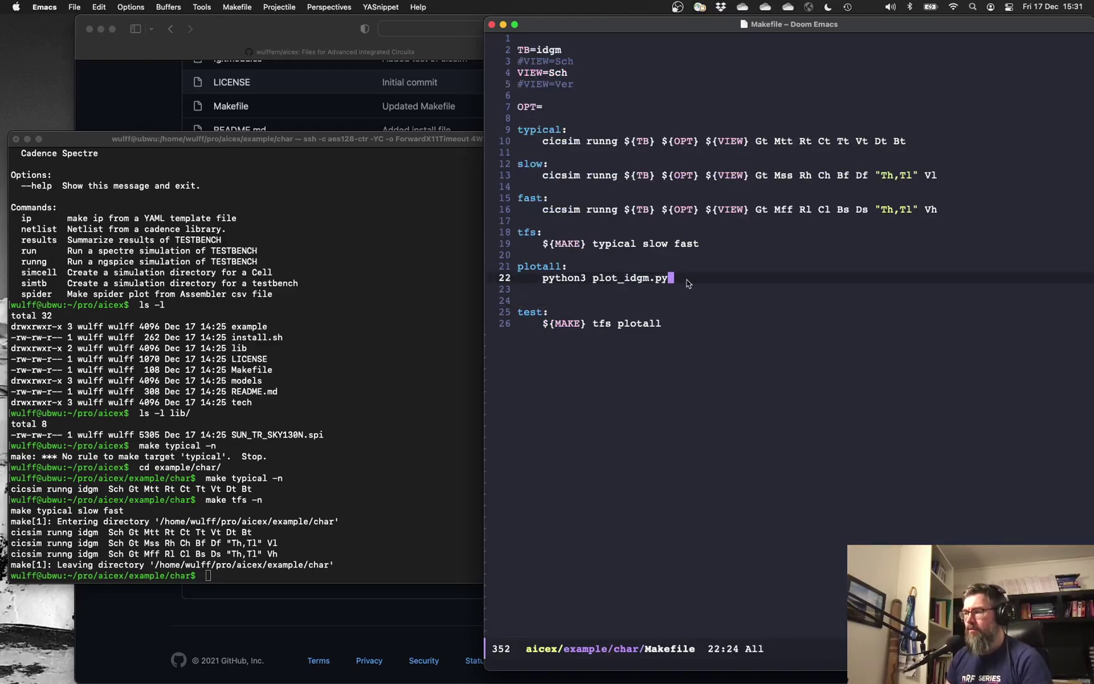
- Open idgm.py from the char folder with SPC f
key("space")
key("f")
key("f")
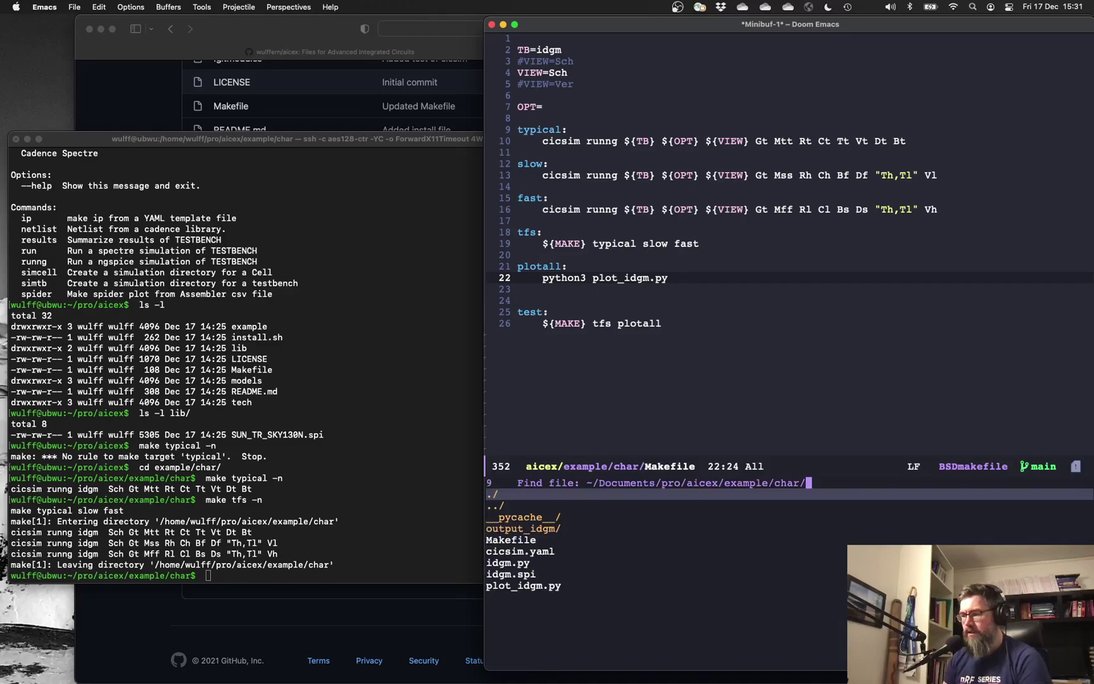
key("Down")
key("Down")
key("Down")
key("Down")
key("Down")
key("Down")
key("Down")
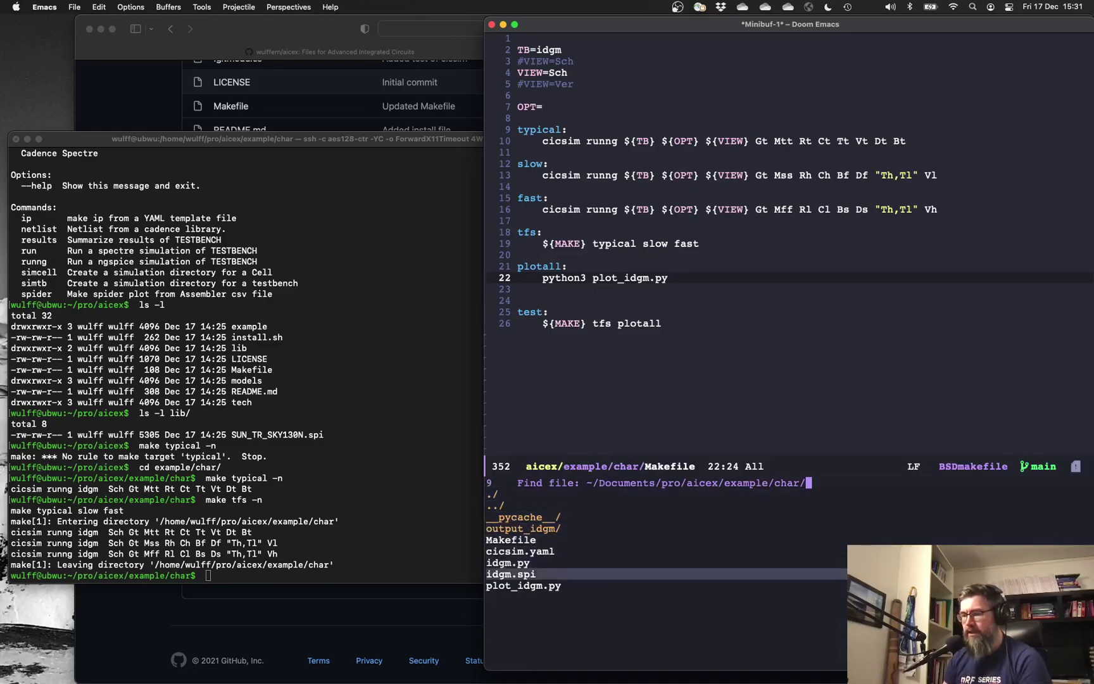
key("Up")
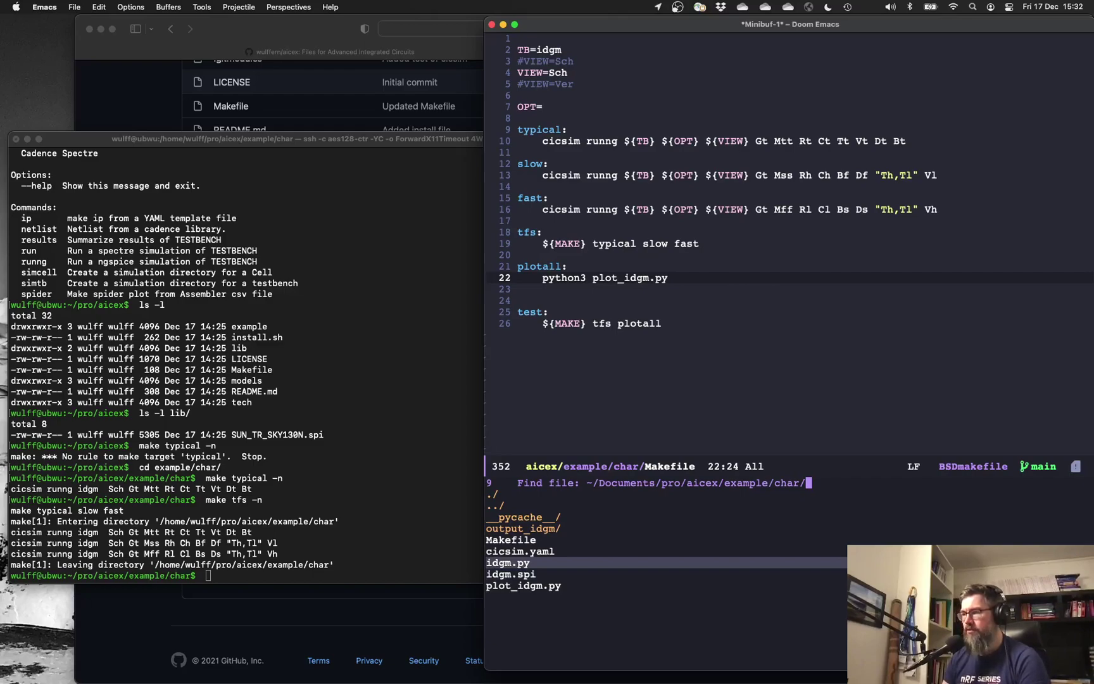
key("Return")
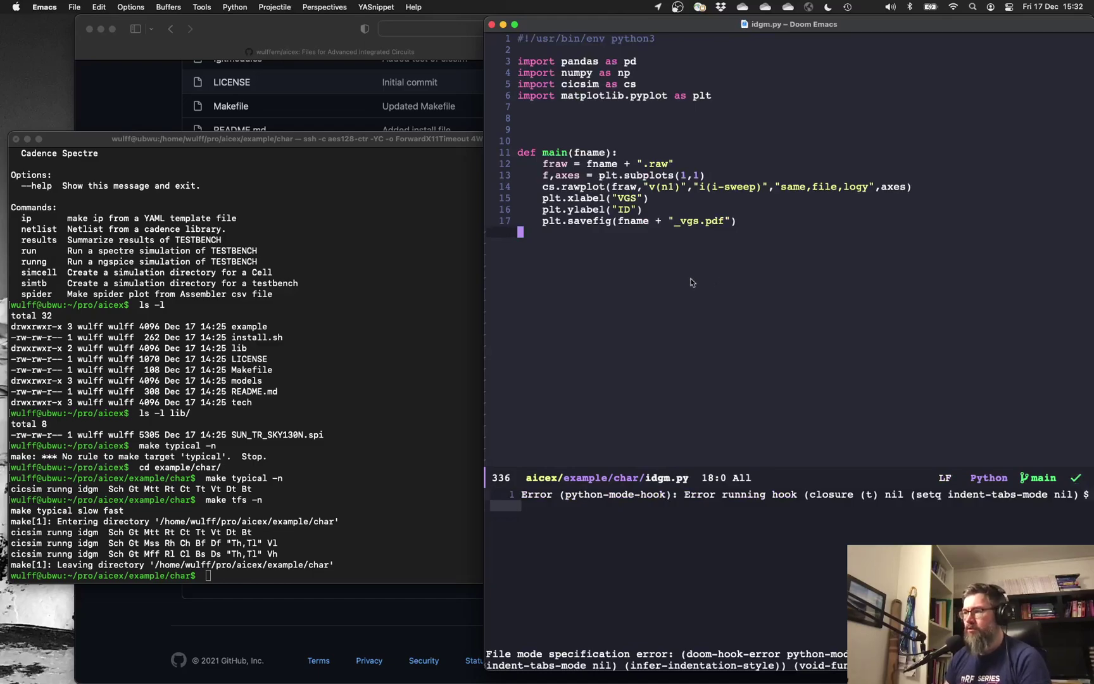
- Point out idgm.py's savefig line, the rawplot fraw and v(n1) arguments, and the ylabel line, then open find-file
left_click_drag(737, 220, 551, 221)
left_click(677, 198)
left_click(665, 187)
left_click(627, 186)
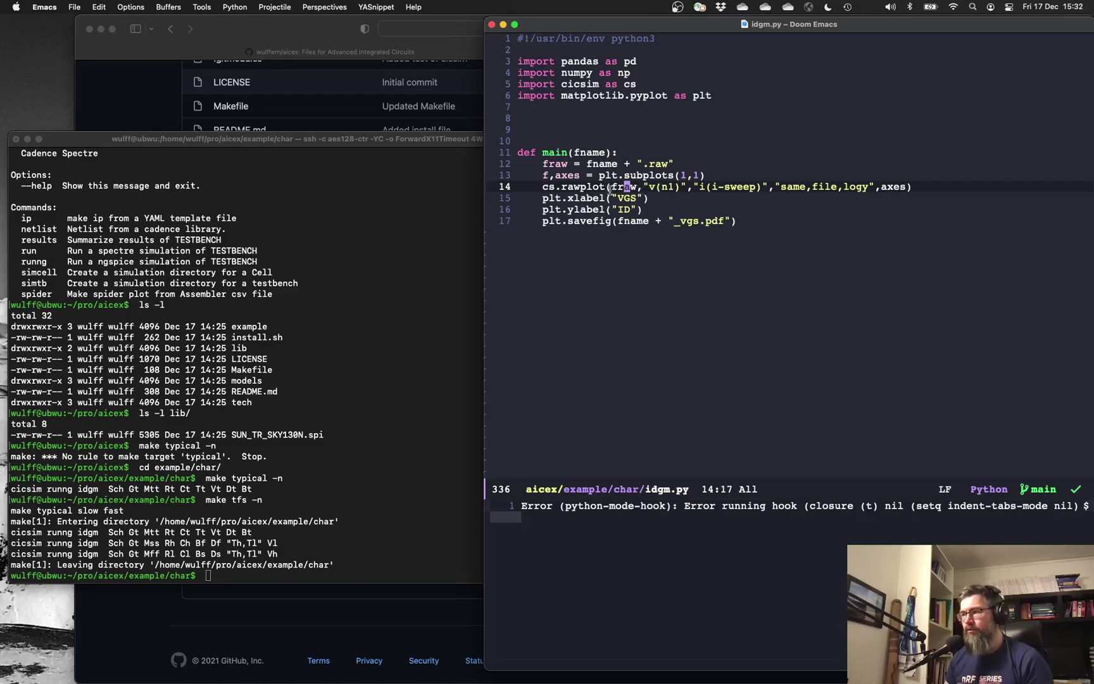
left_click(730, 209)
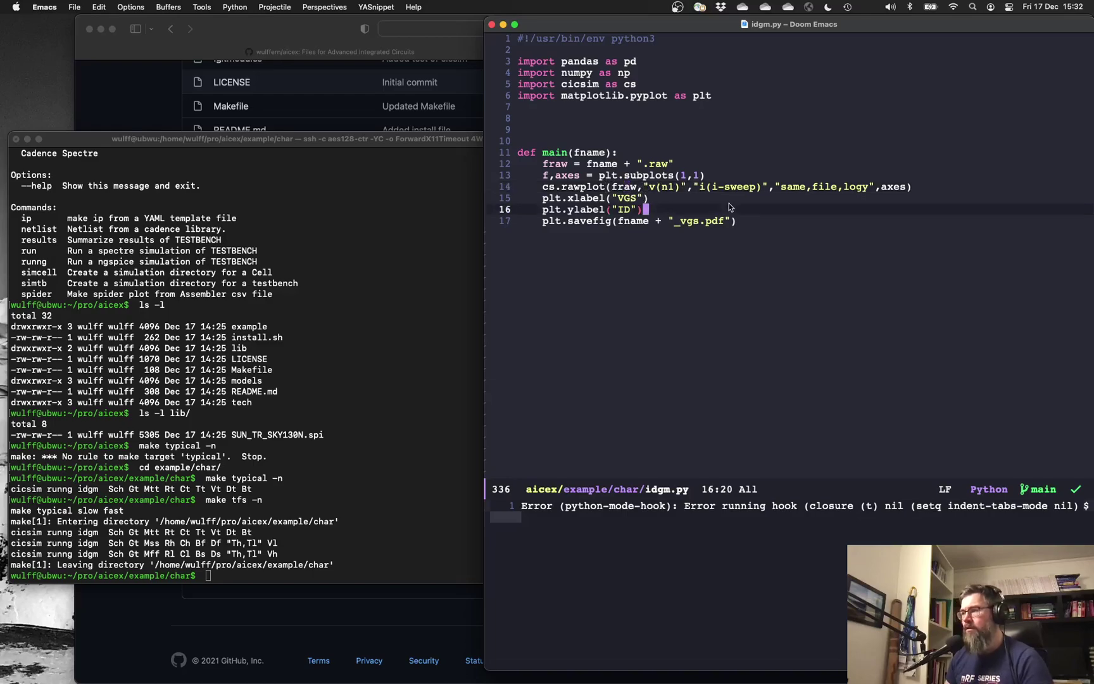
key("ctrl+x")
key("ctrl+f")
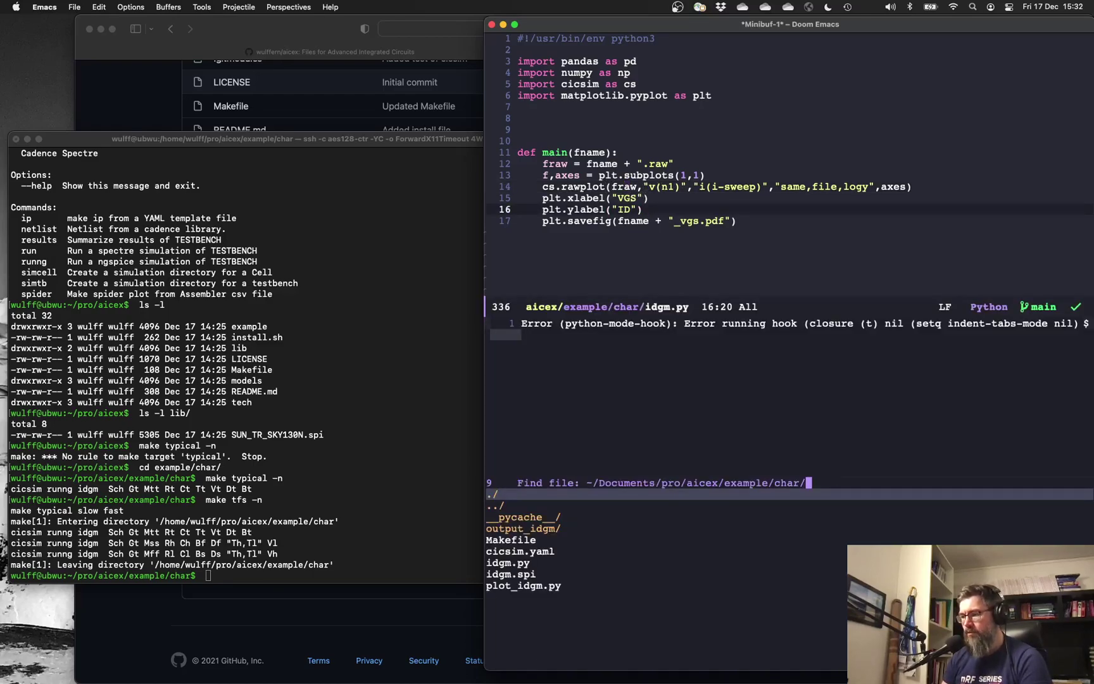
- Open plot_idgm.py from the find-file prompt and shrink the error message area
type("pl")
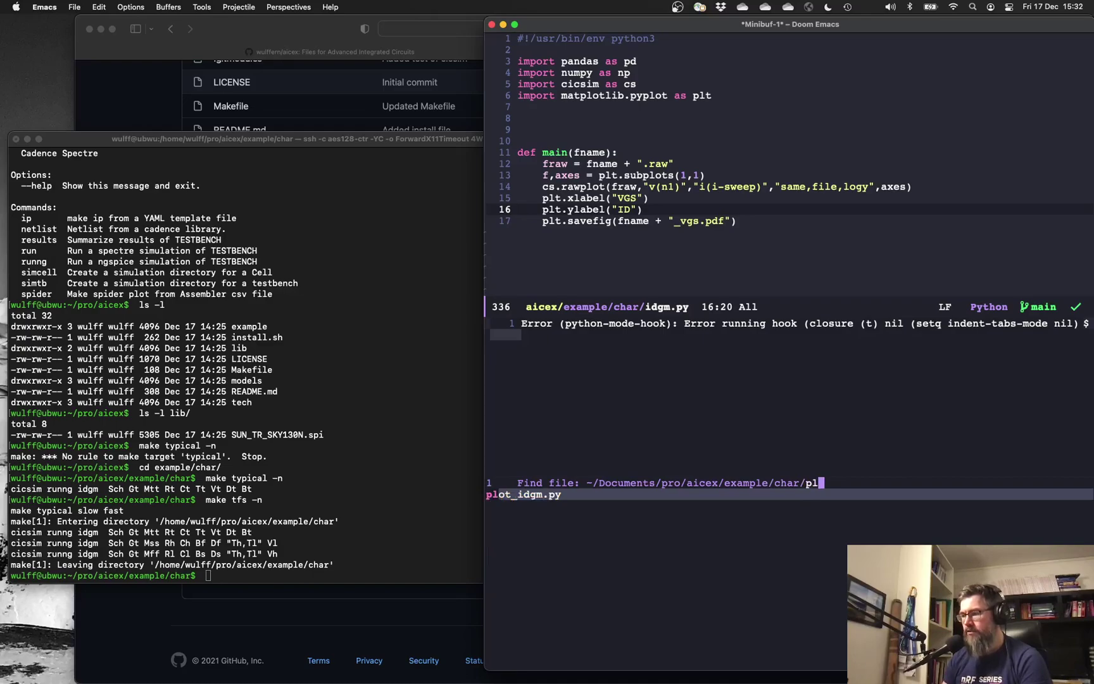
key("Return")
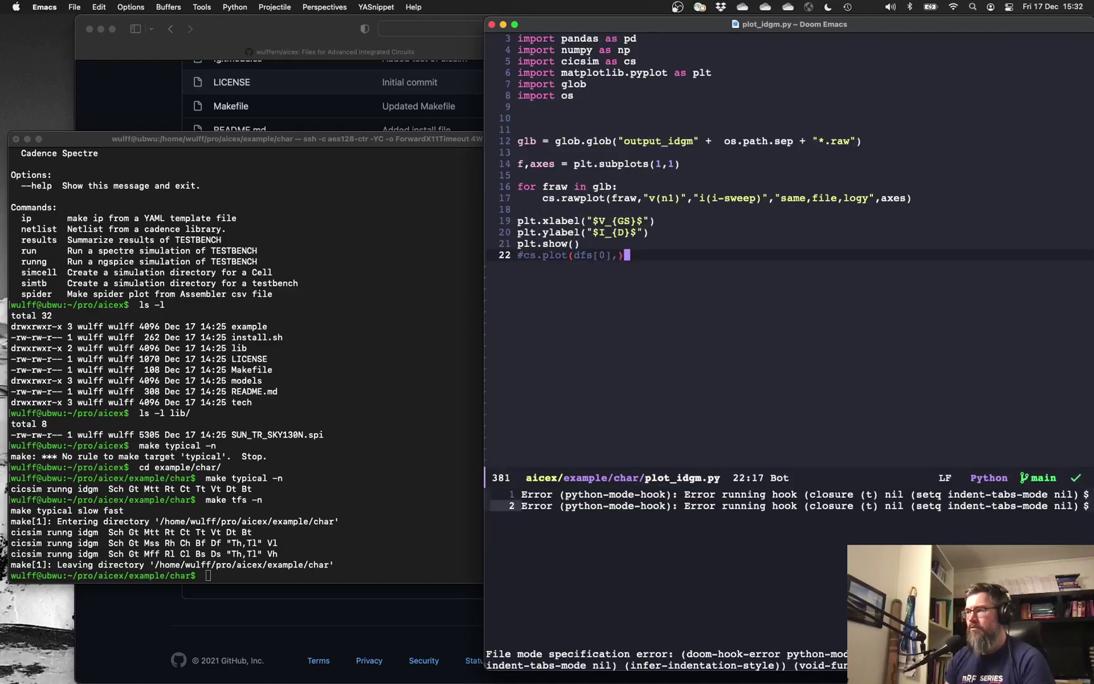
left_click(699, 291)
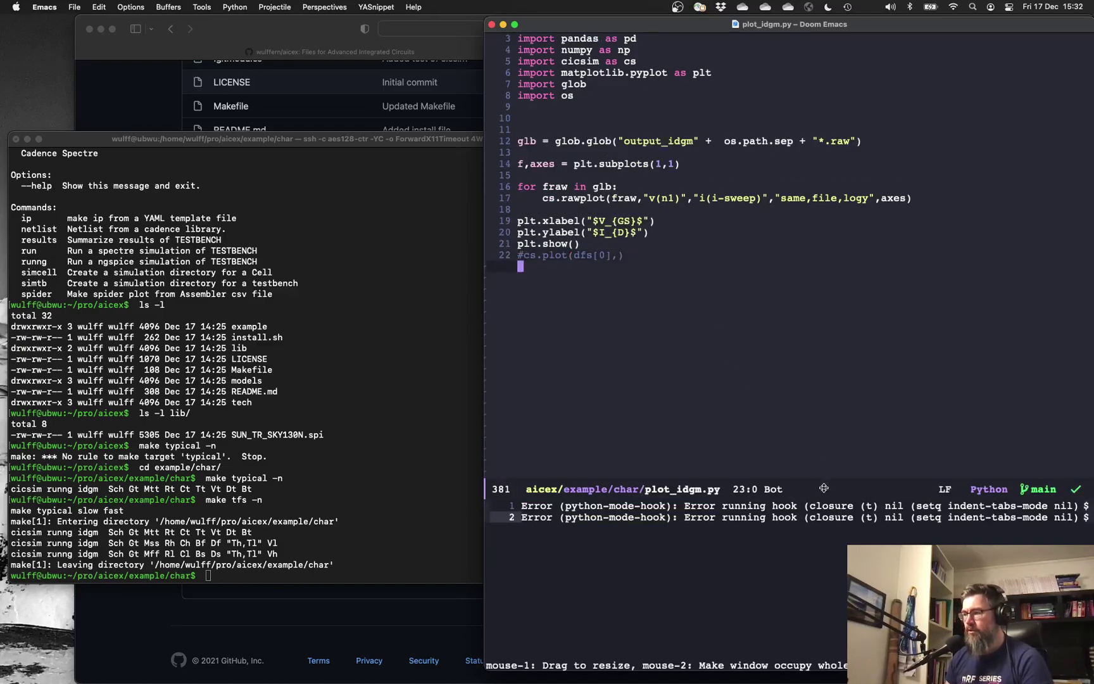
left_click_drag(823, 488, 825, 640)
- Highlight the output_idgm raw-file glob pattern, the subplots line, and the rawplot call in the loop
left_click(863, 141)
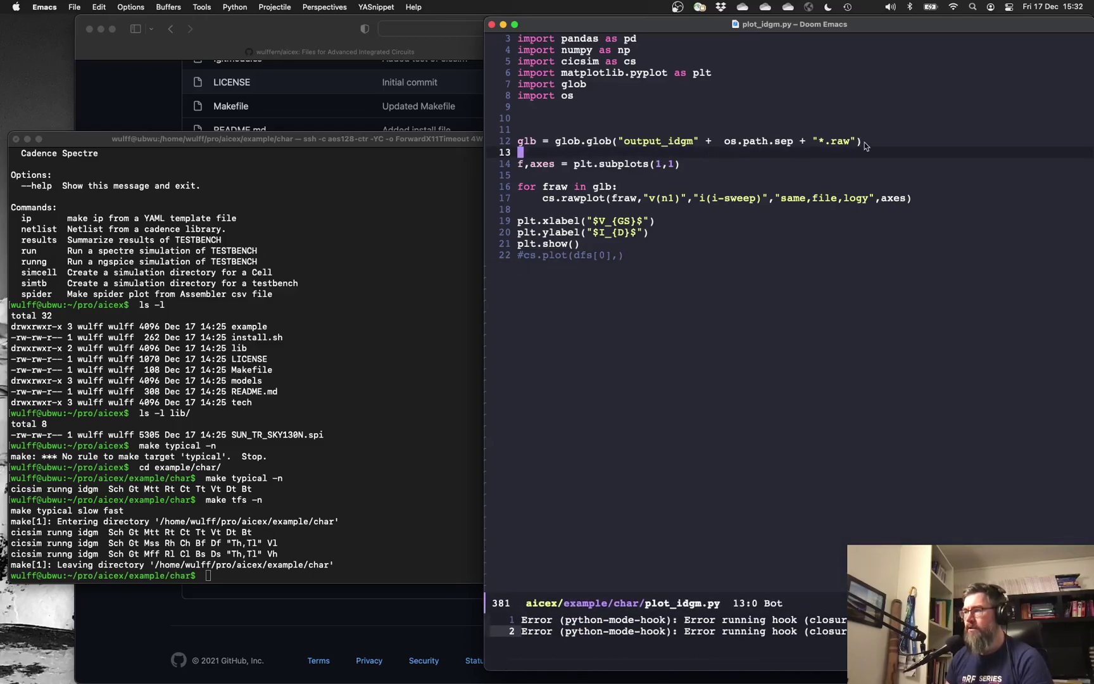
left_click(759, 142, "shift")
left_click(527, 141)
left_click(719, 164)
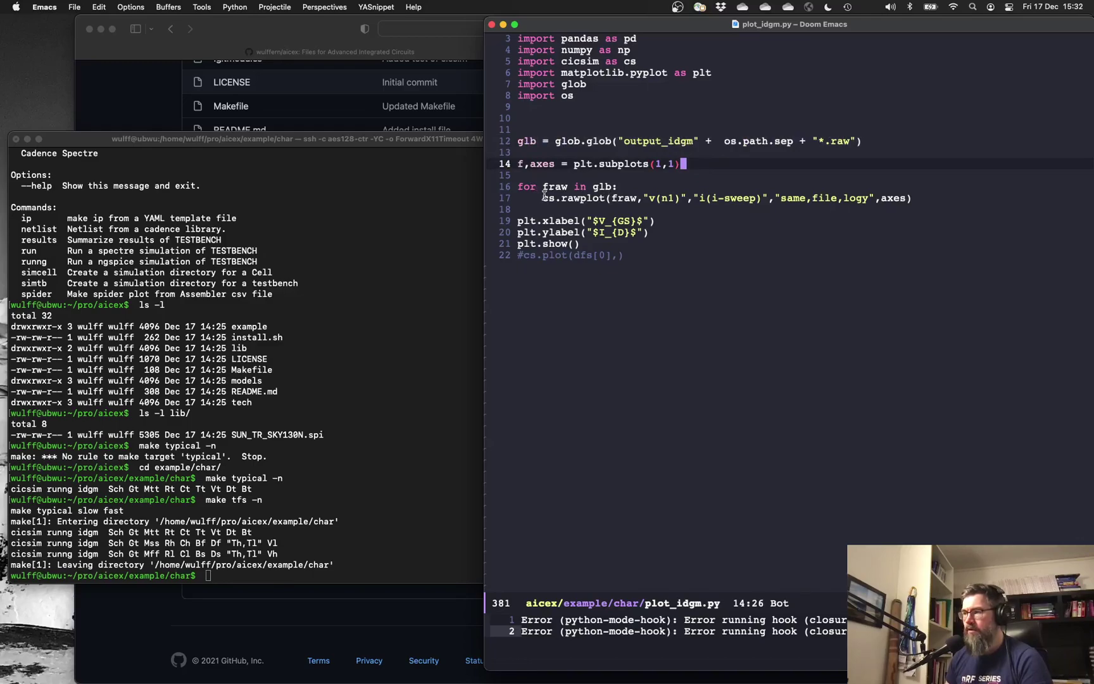
left_click_drag(542, 198, 917, 203)
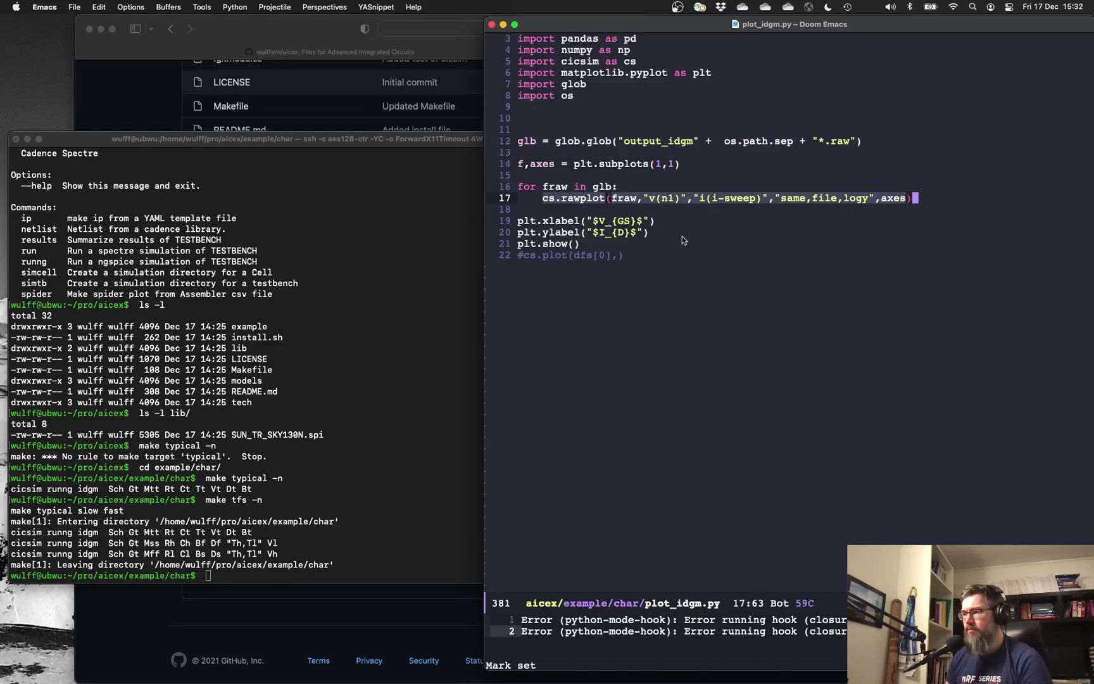
- Run ls -l on the char folder in Terminal, then show the aicex README in Safari
left_click(354, 283)
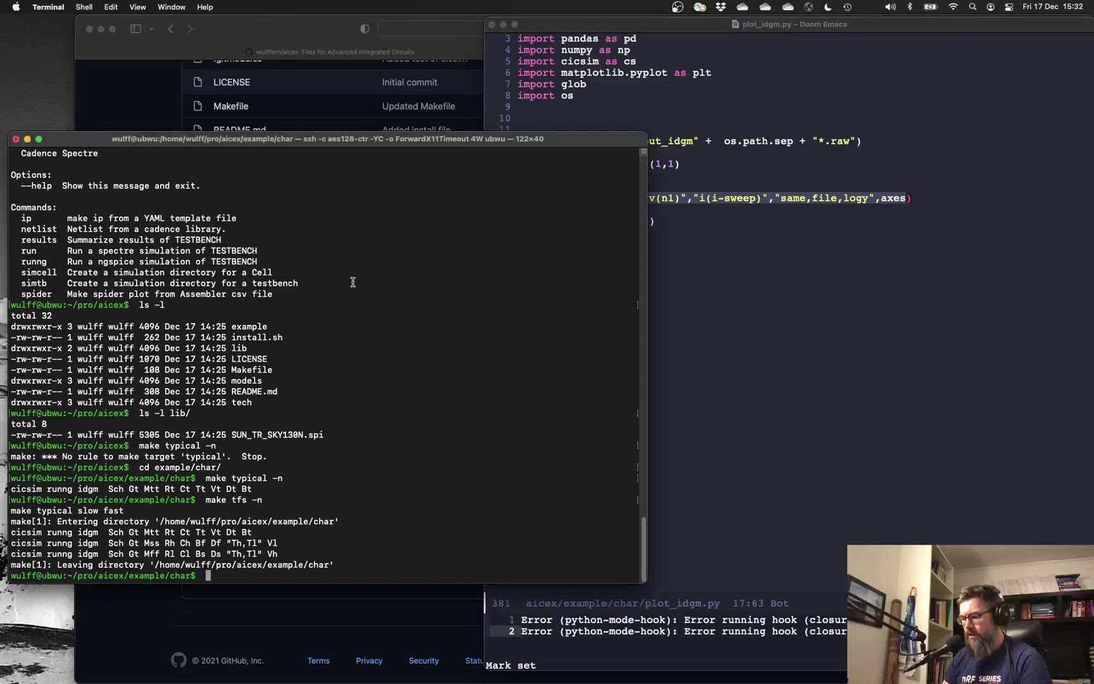
type("ls -l")
key("Return")
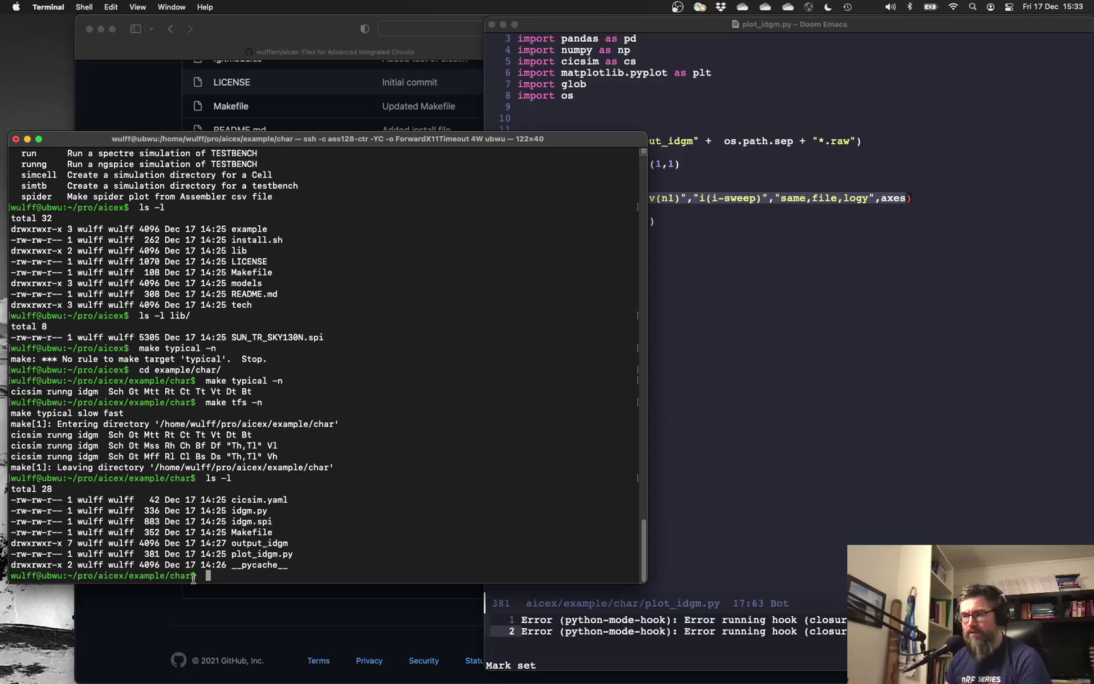
left_click(155, 629)
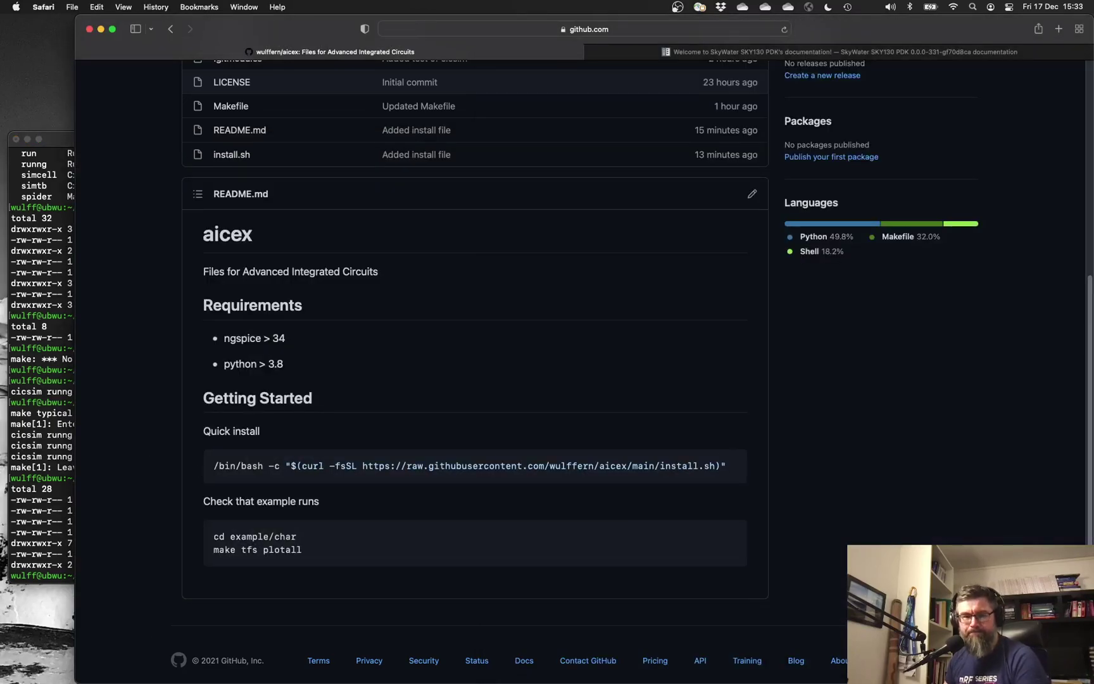